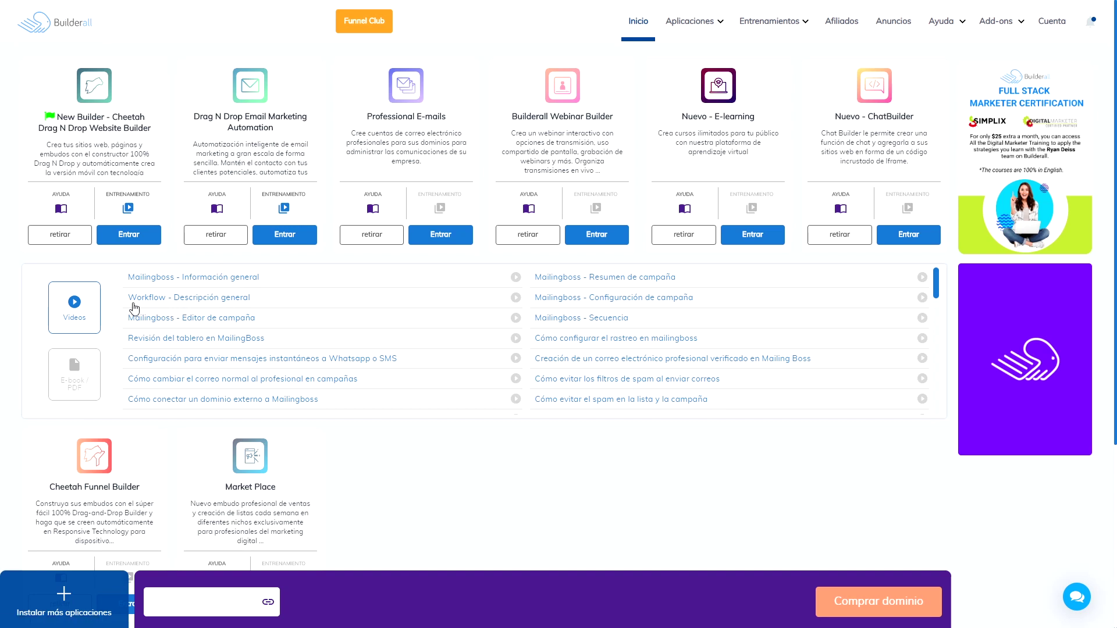
- Open the "Workflow - Descripción general" tutorial video and play it in full screen
click(215, 299)
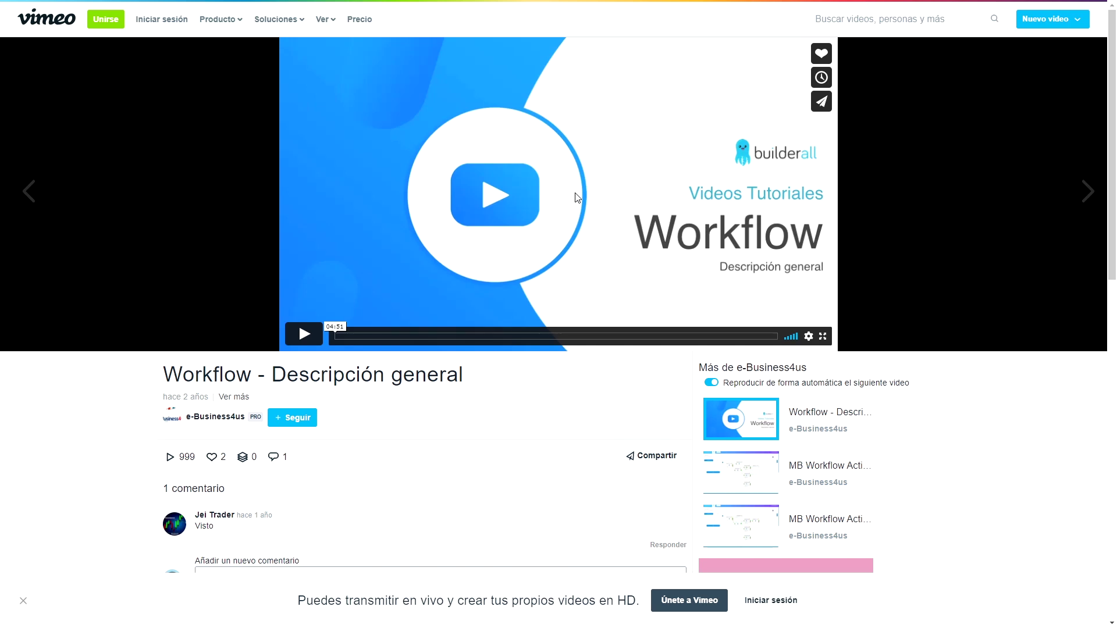
click(304, 334)
click(363, 335)
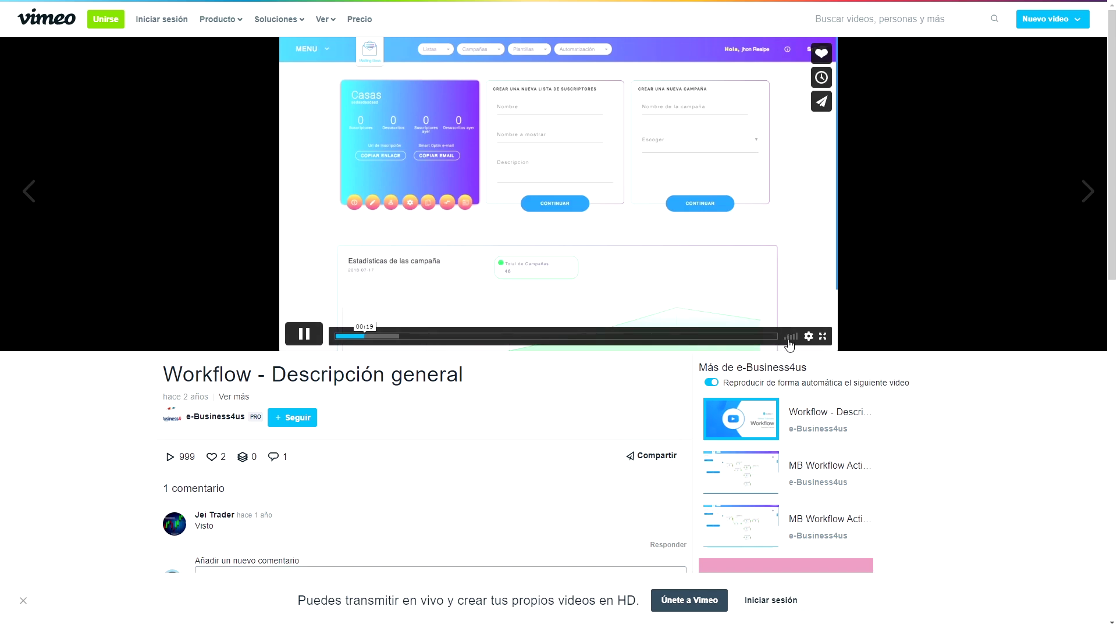
double_click(544, 299)
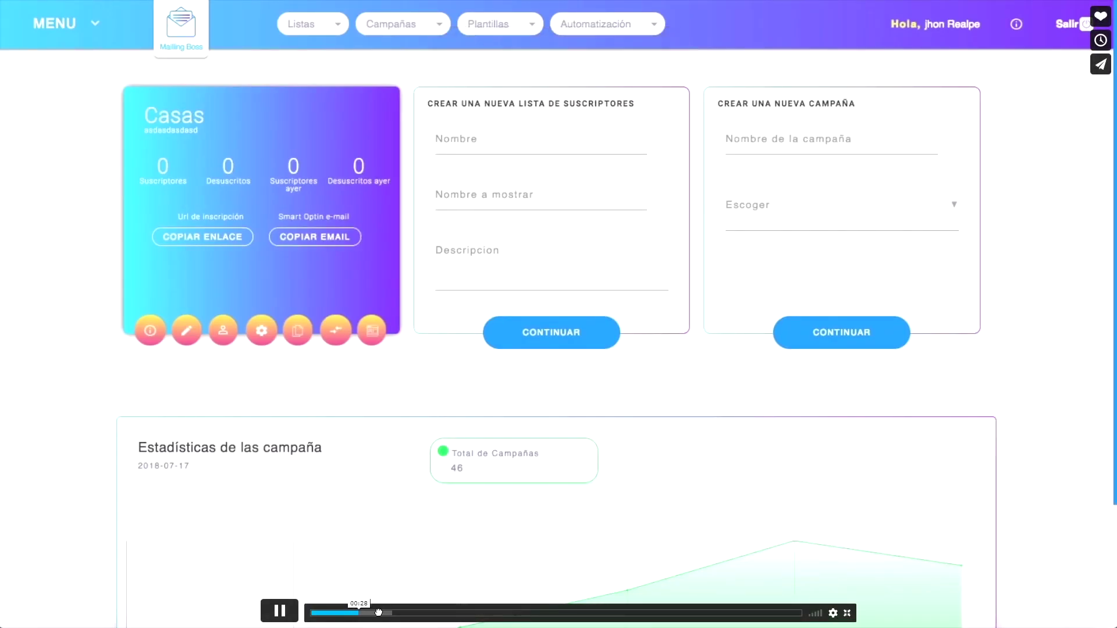
- Skim the workflow tutorial through to its end, then leave full screen and close the video page
click(437, 614)
click(498, 613)
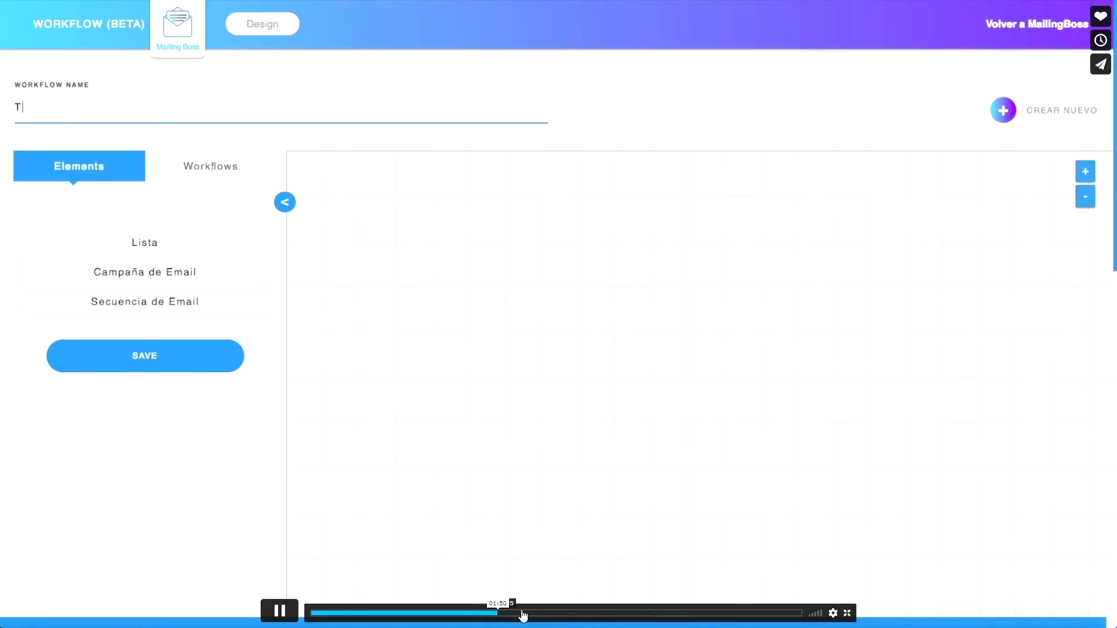
click(555, 614)
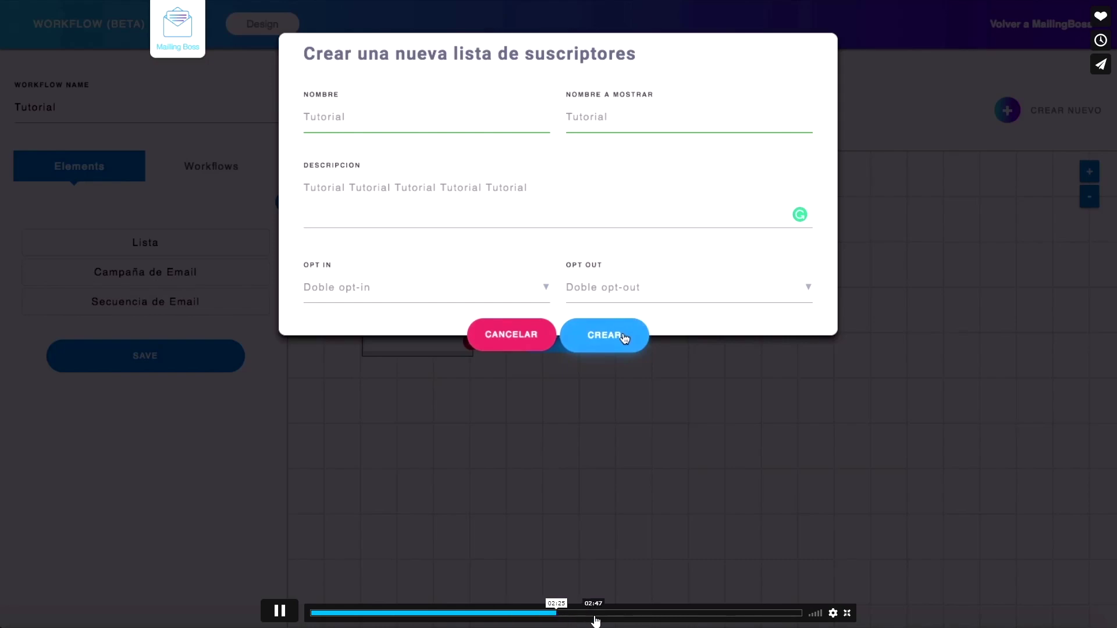
click(621, 613)
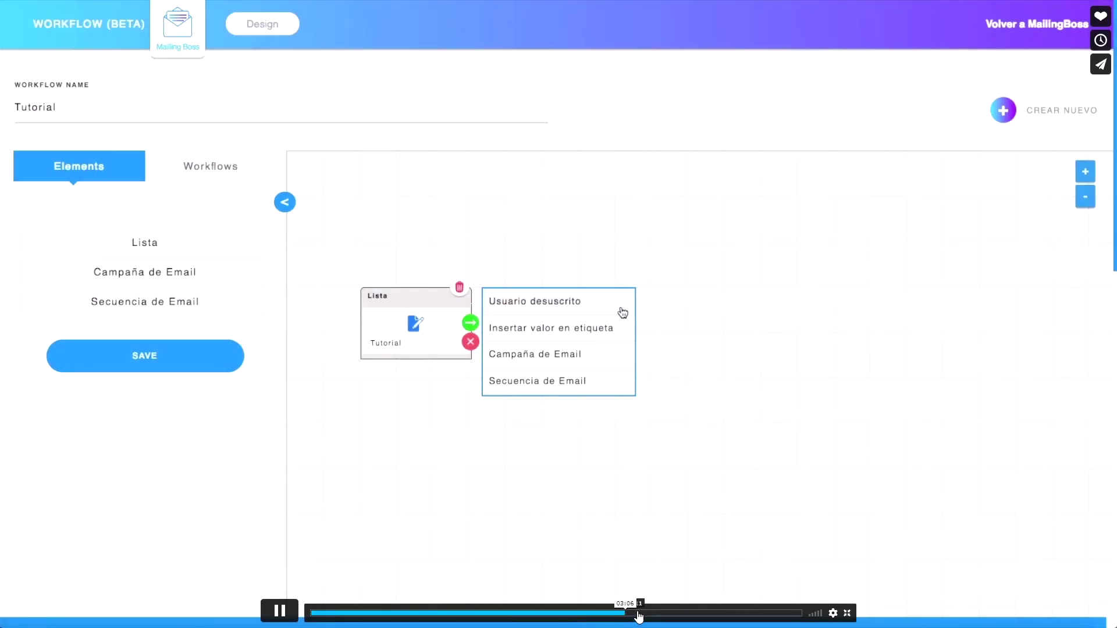
click(664, 615)
click(698, 614)
click(720, 614)
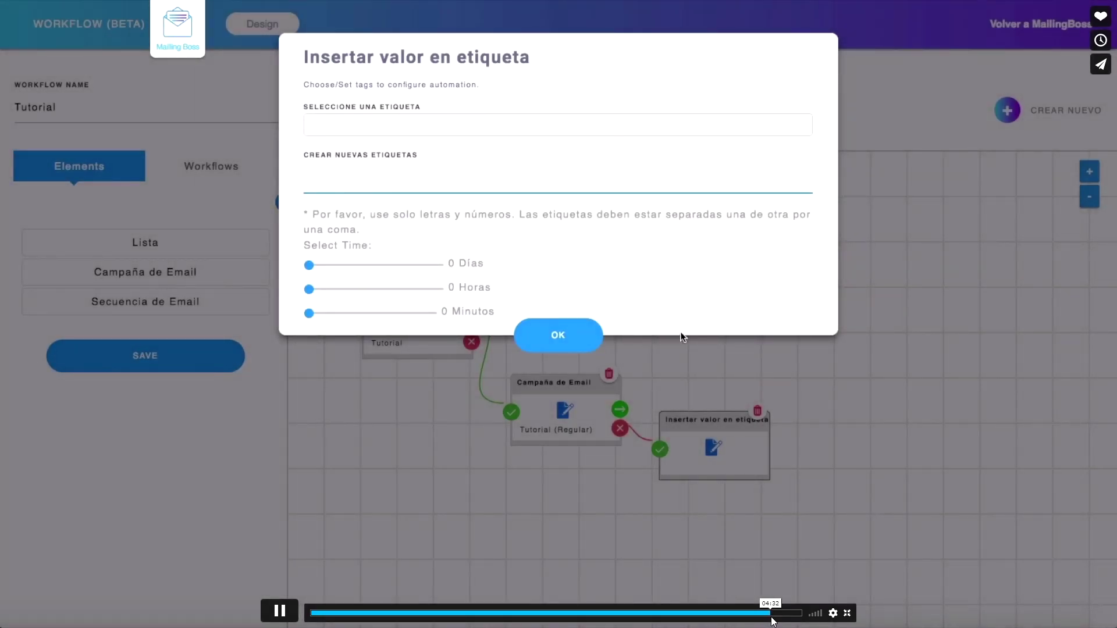
click(772, 618)
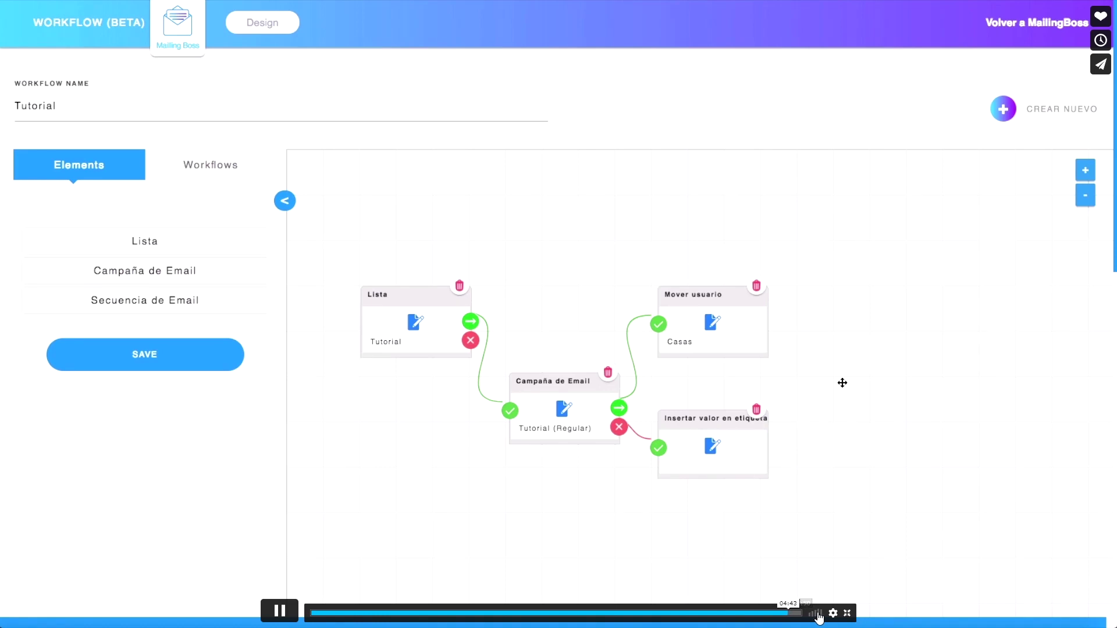
click(848, 614)
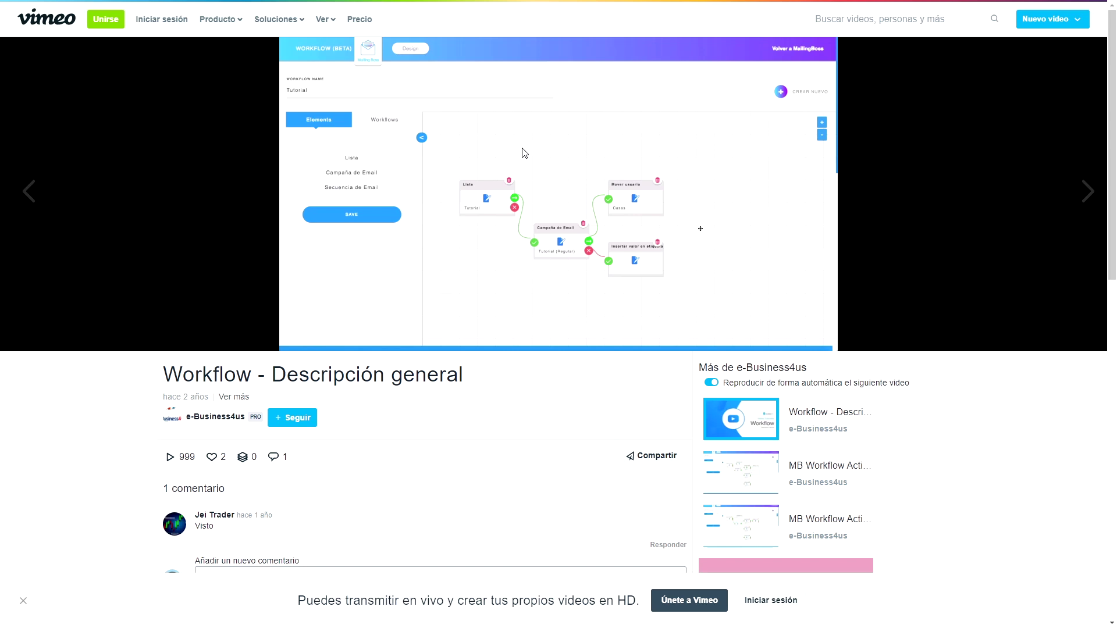
mouse_move(527, 154)
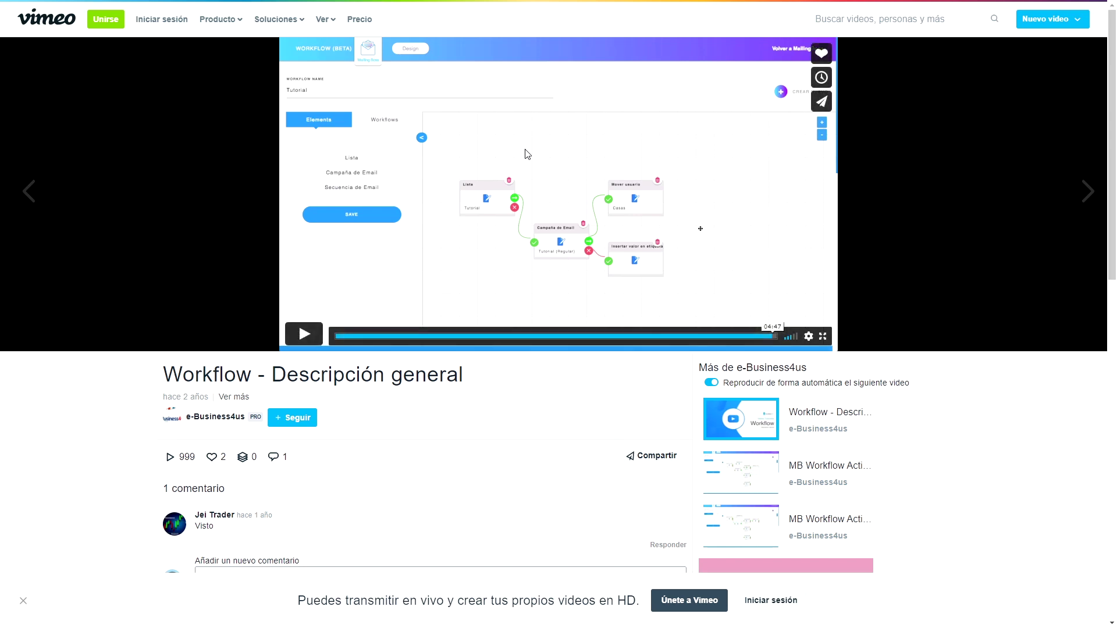
key(ctrl+w)
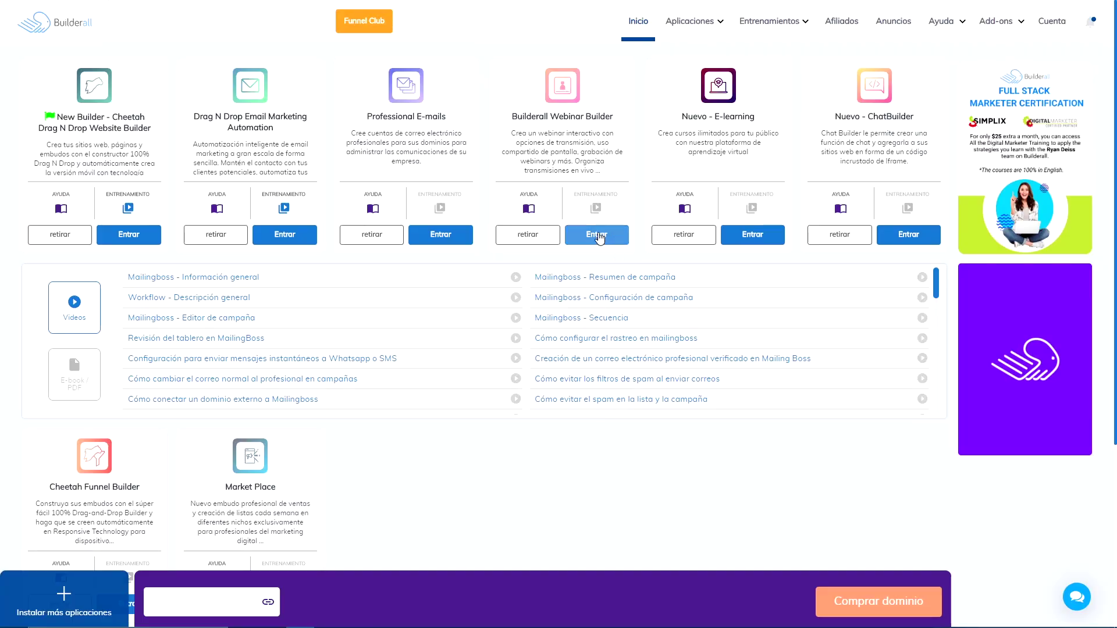
- Enter the Drag N Drop Email Marketing Automation app and open its Workflow editor with the available elements shown
click(279, 239)
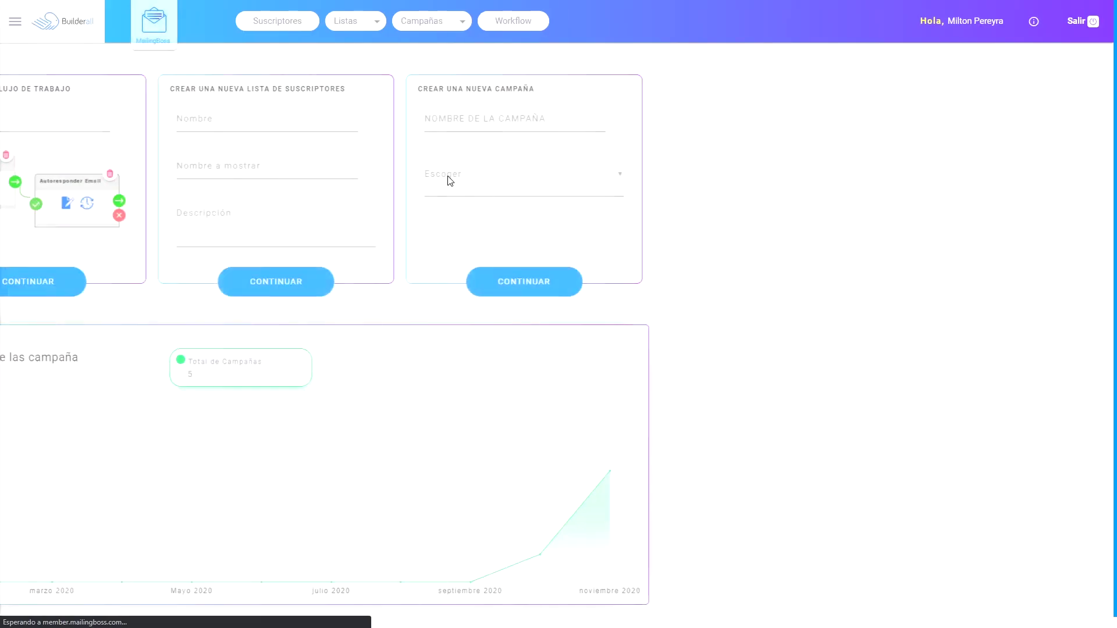
click(514, 28)
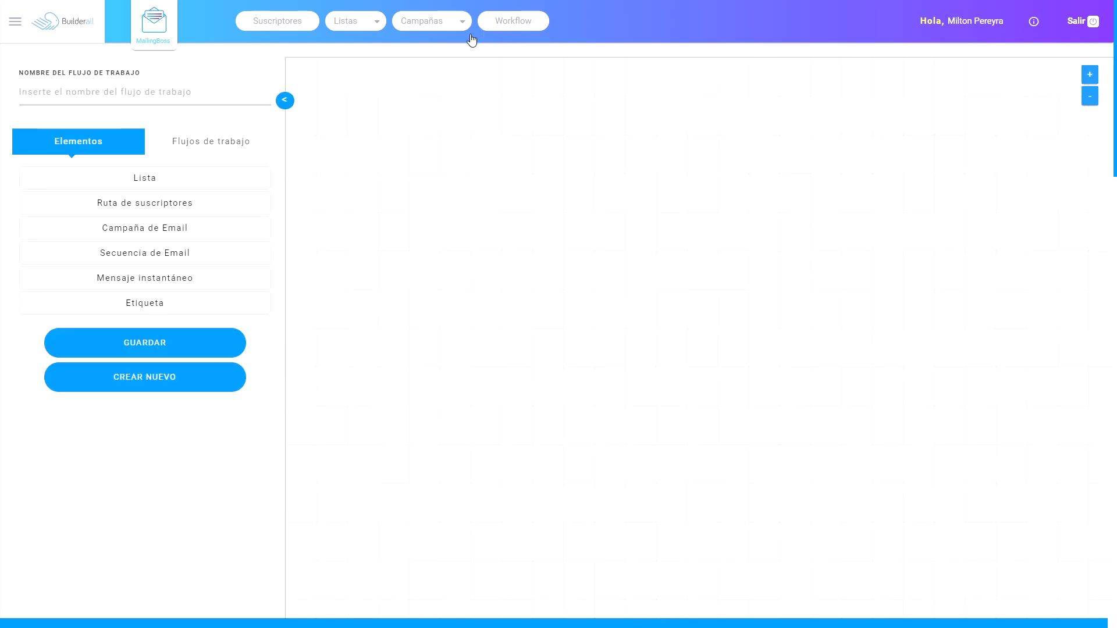
click(203, 153)
click(92, 152)
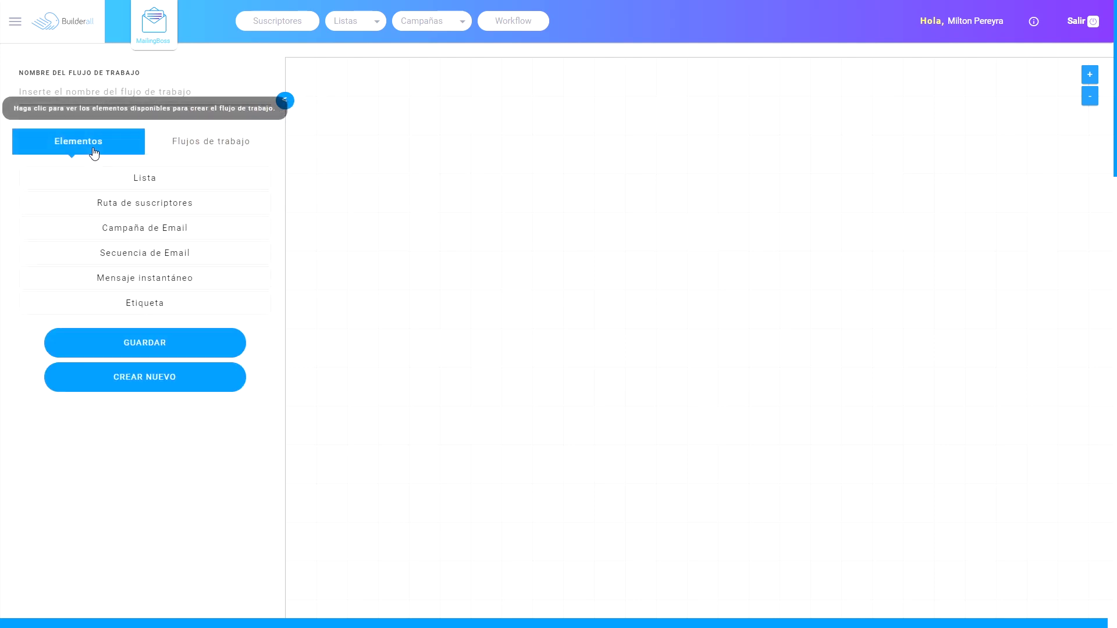
click(200, 95)
text(01 |)
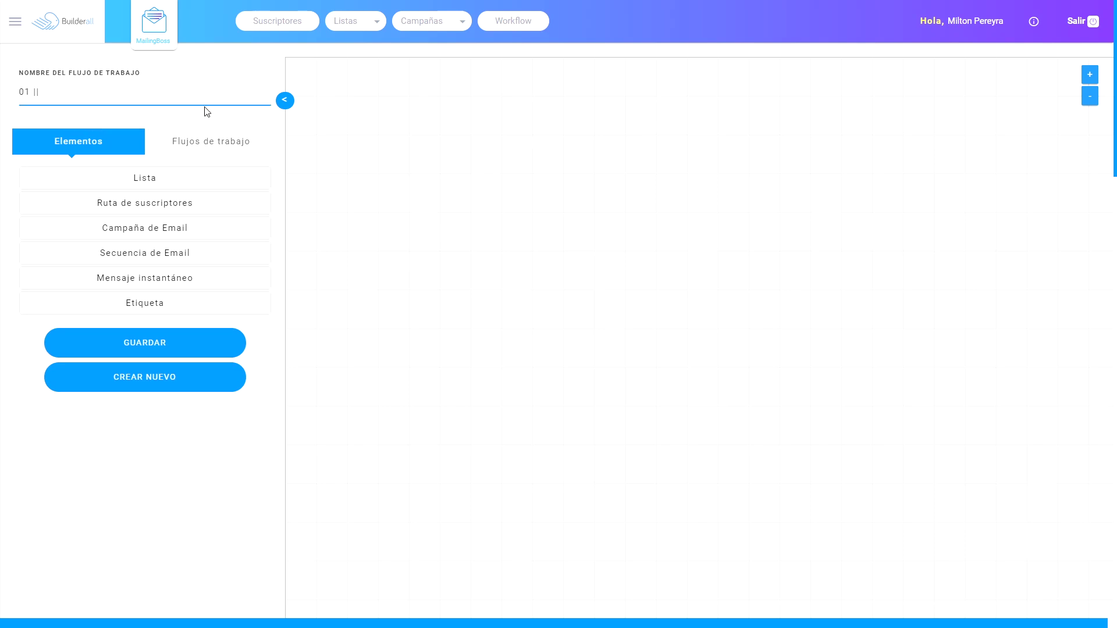
text(| Lead de Nuevas A Lead de Builderall)
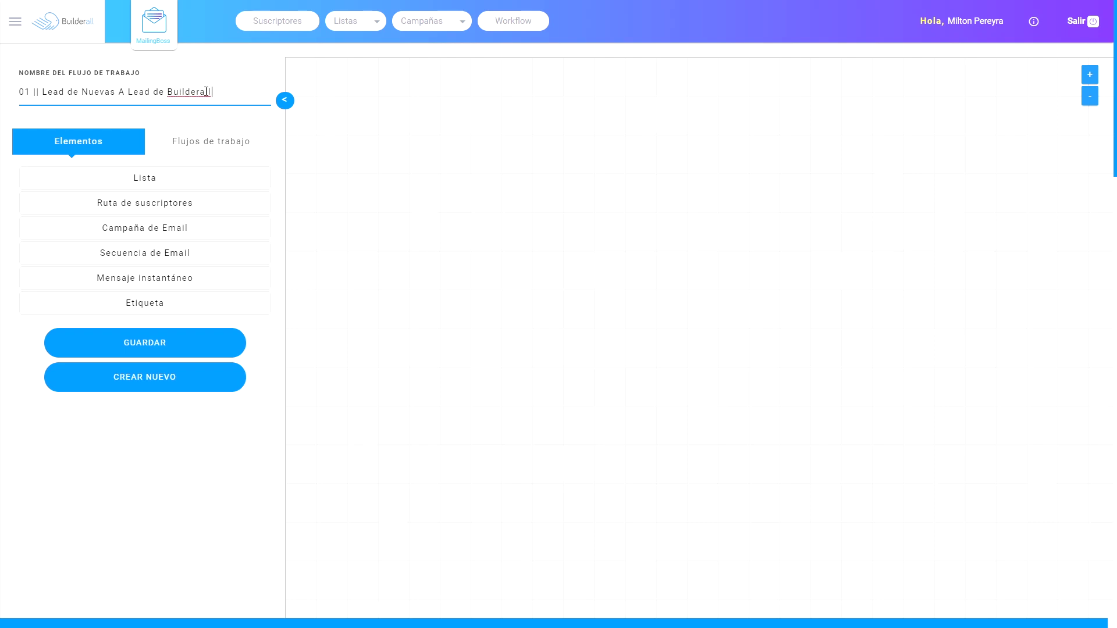
drag(211, 92, 139, 92)
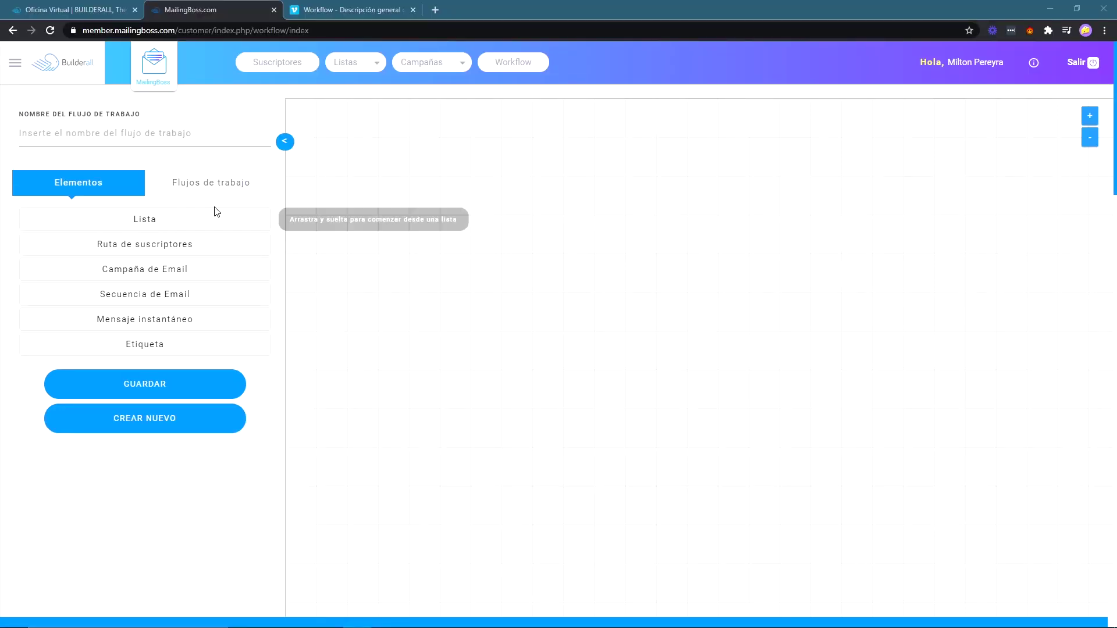
- Check the saved workflows and name the new workflow "01 || Mover Lead de Nuevas Comisiones A Lista de Difusión"
click(206, 192)
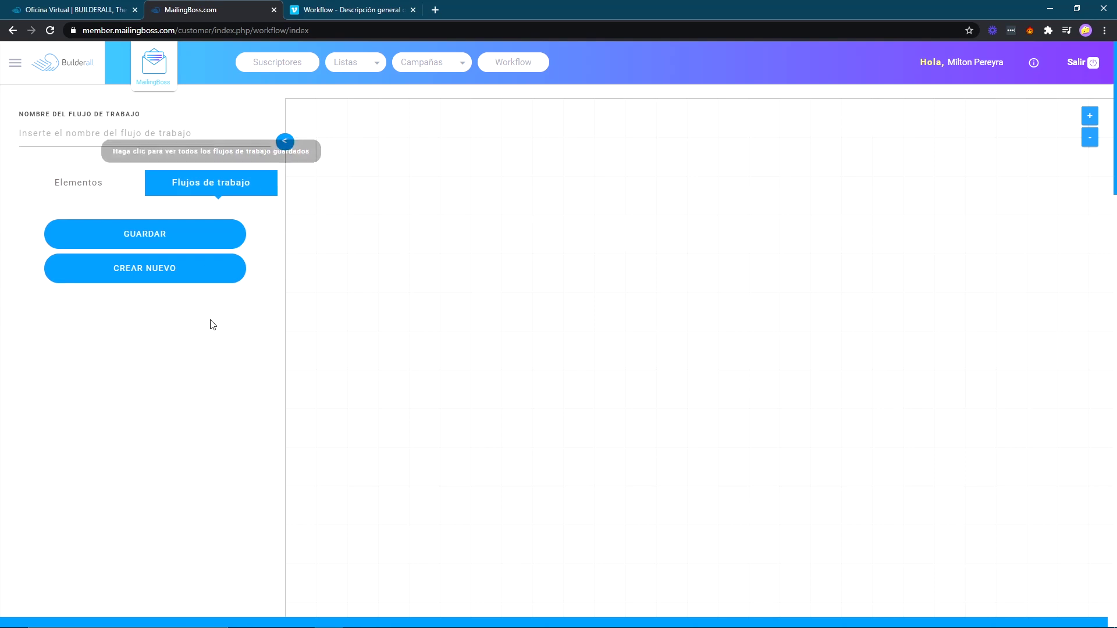
click(119, 191)
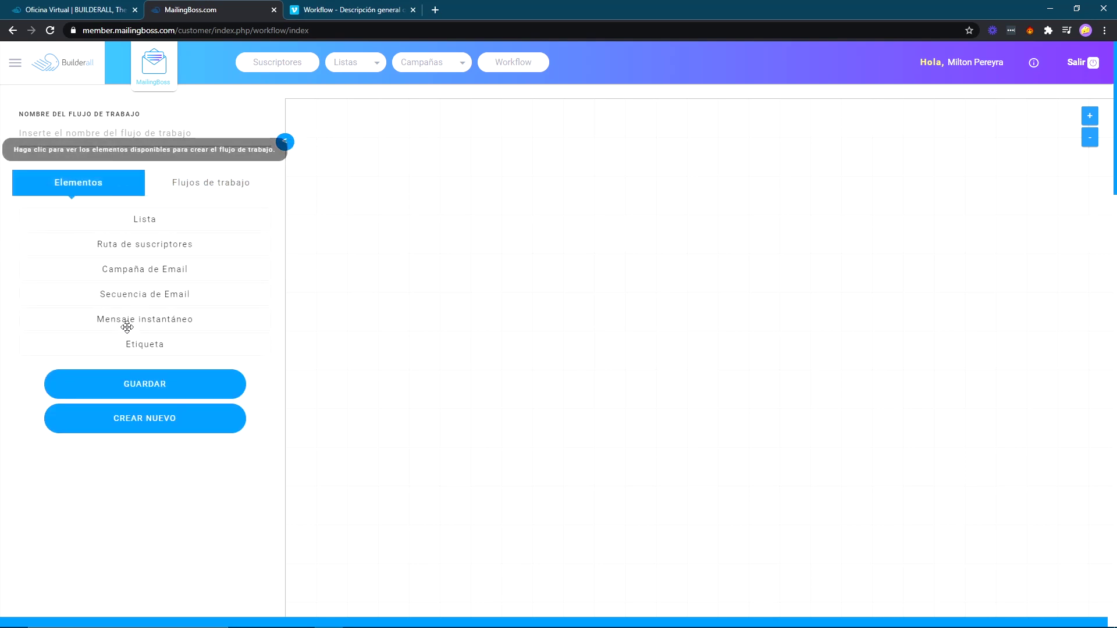
click(203, 138)
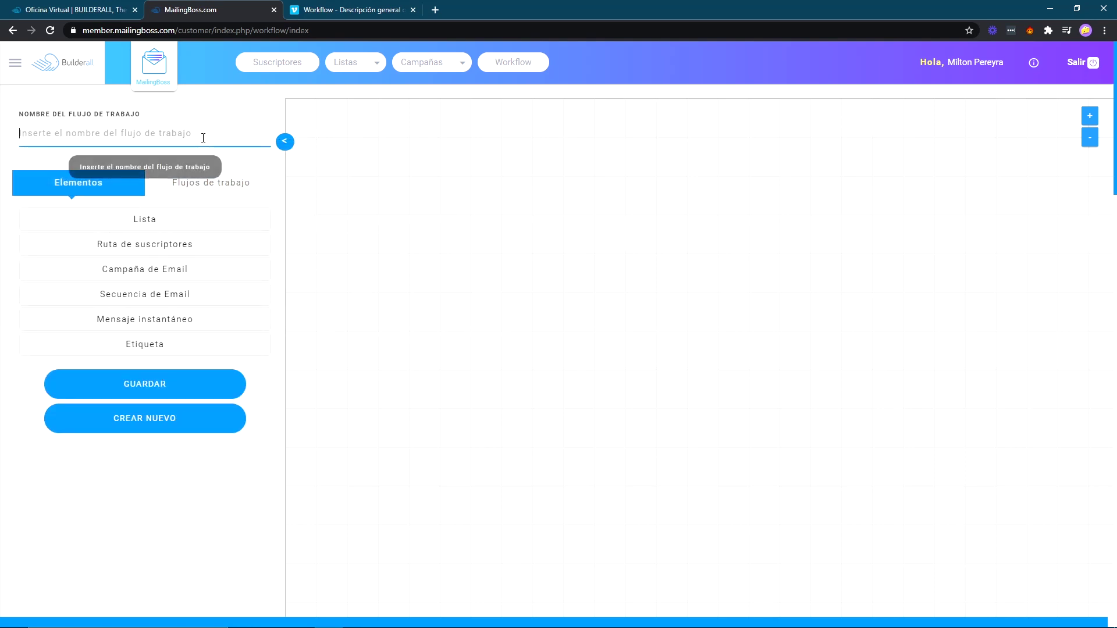
text(01)
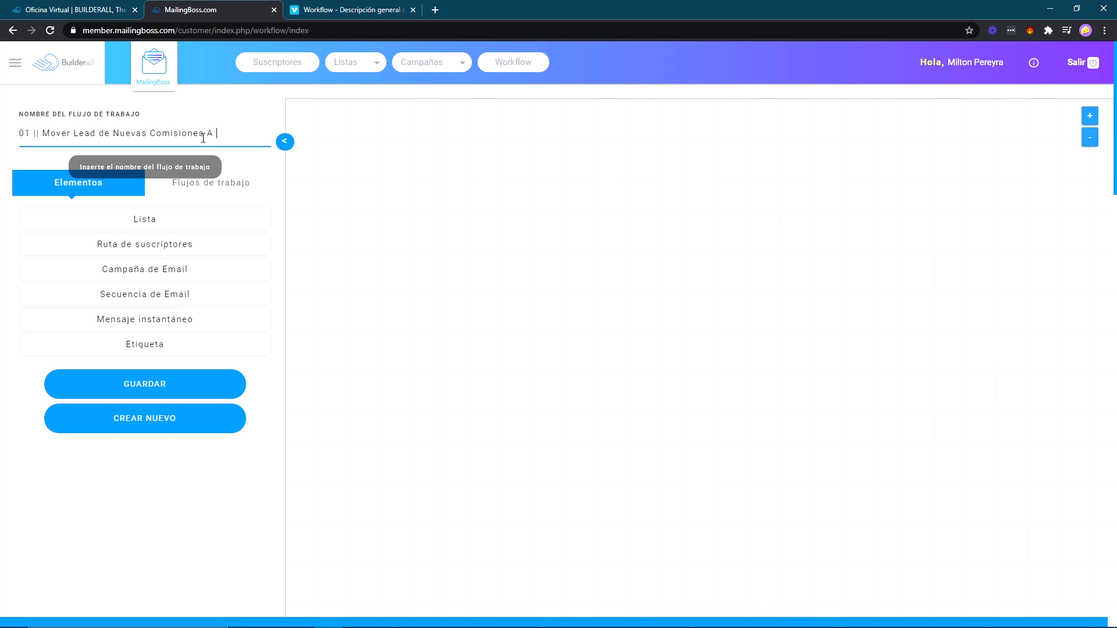
text(ifusión)
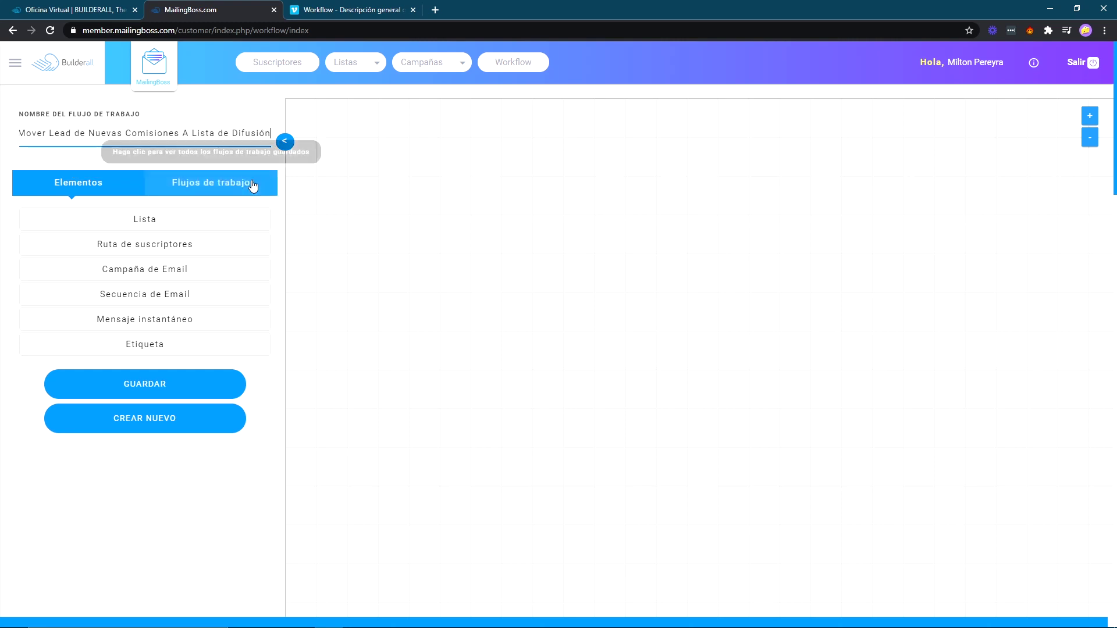
- Add a Lista element to the canvas and assign it the list "Clientes potenciales de Nuevas Comisiones"
drag(143, 226, 580, 221)
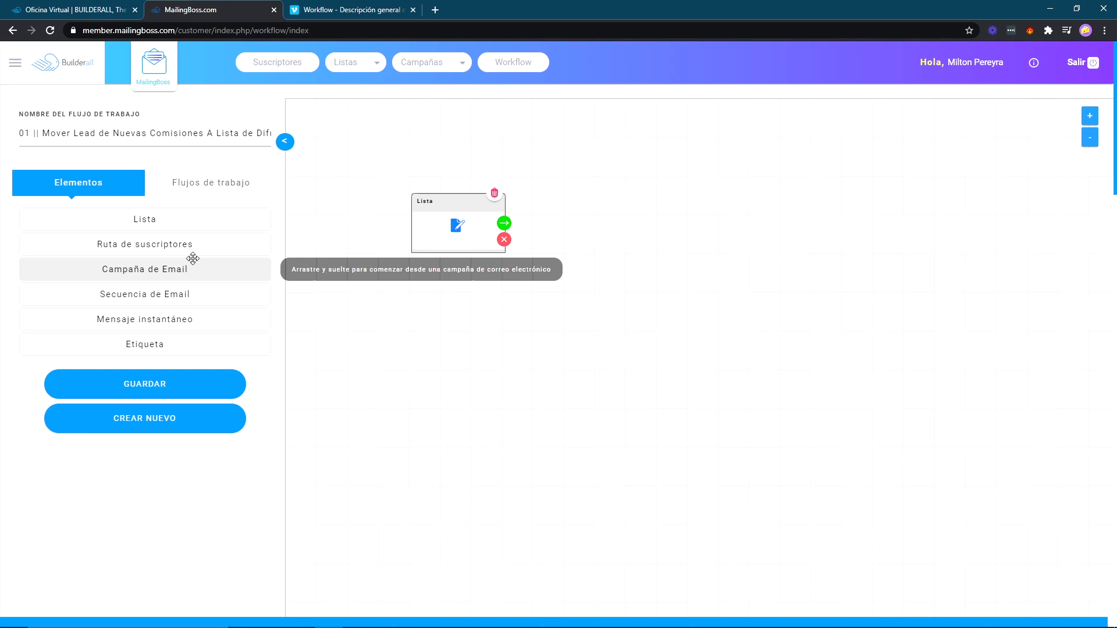
key(F11)
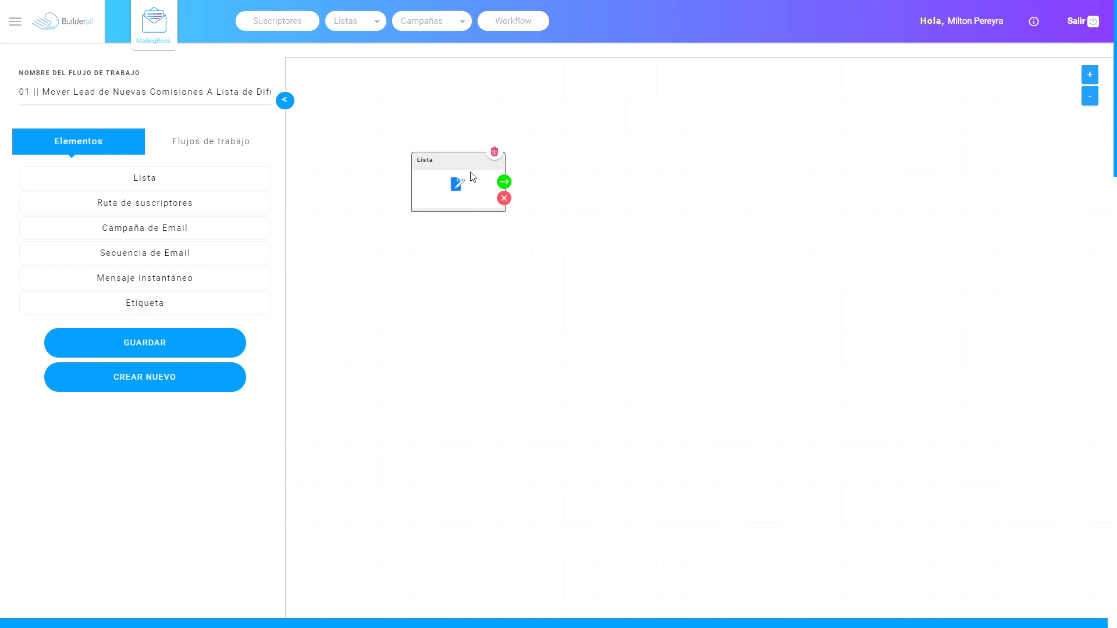
click(457, 186)
click(366, 130)
click(368, 149)
click(551, 288)
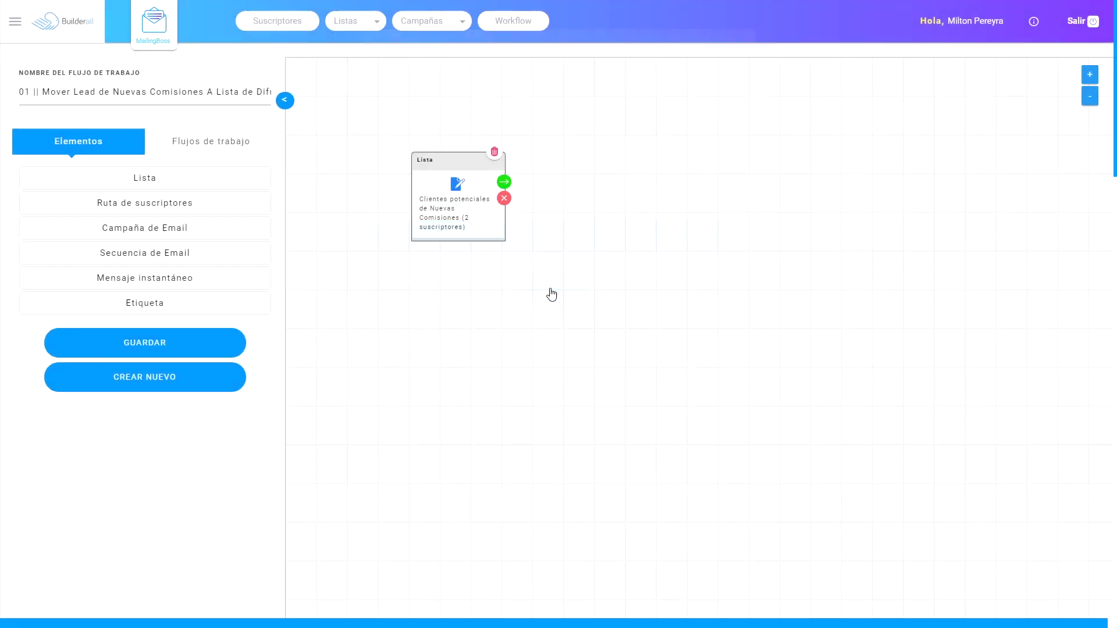
- Add an autoresponder email after the list using campaign "#2 || Nicho & Producto + Página de Gracias" and space it slightly away from the list
click(505, 184)
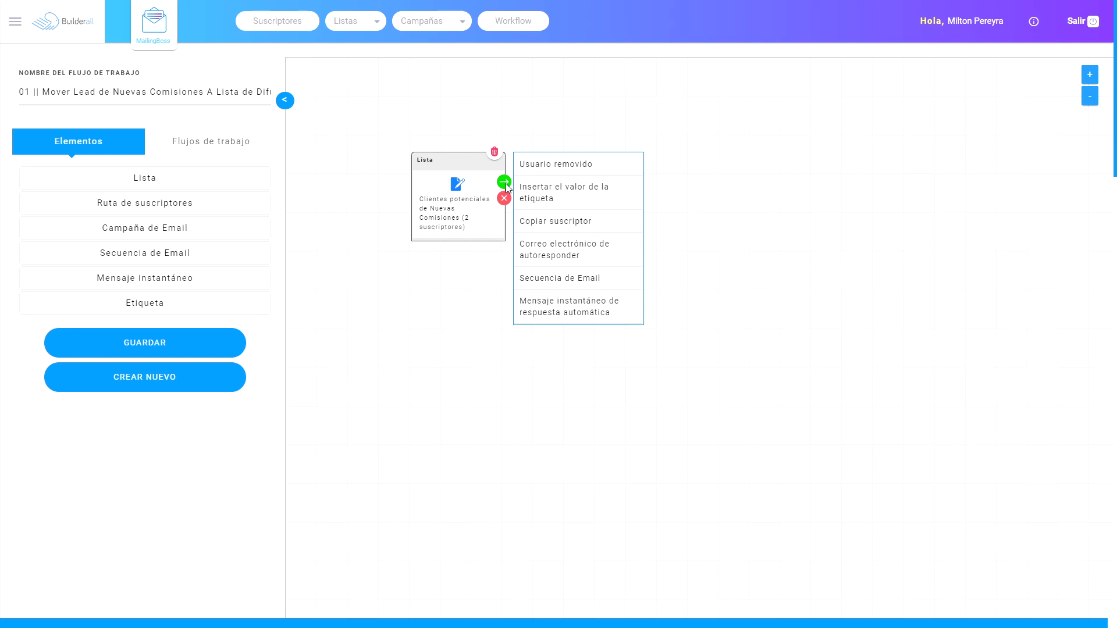
click(570, 253)
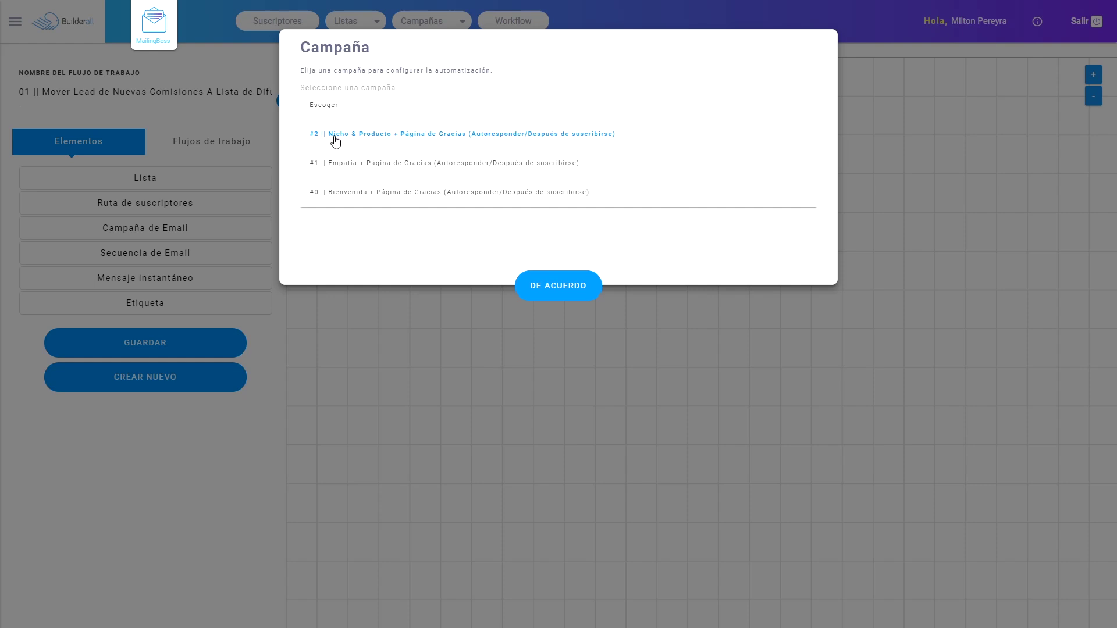
click(375, 135)
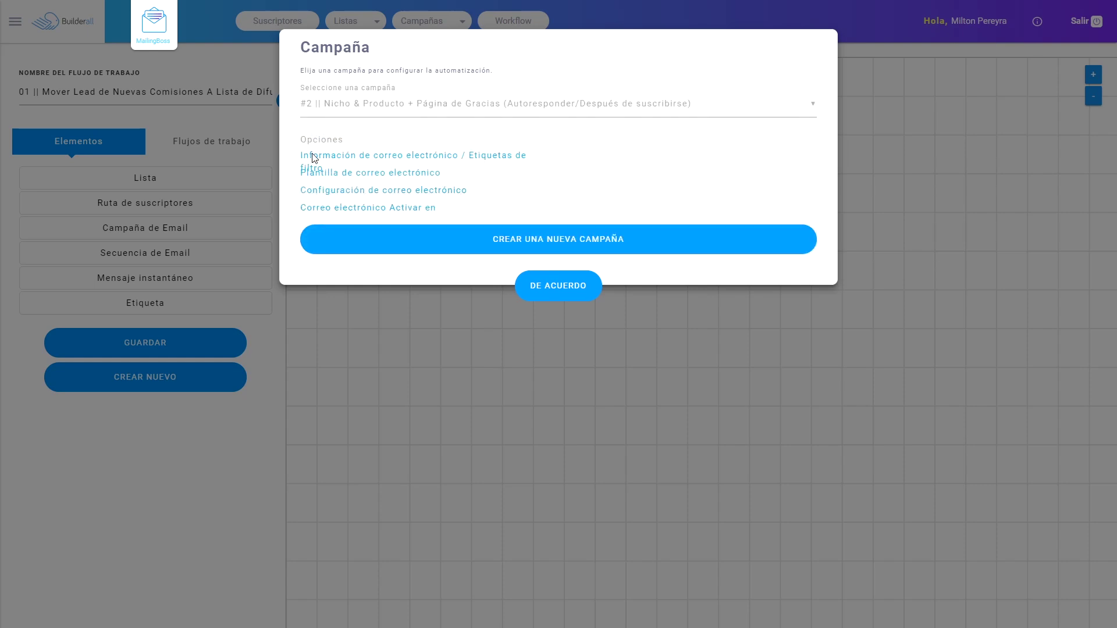
click(552, 292)
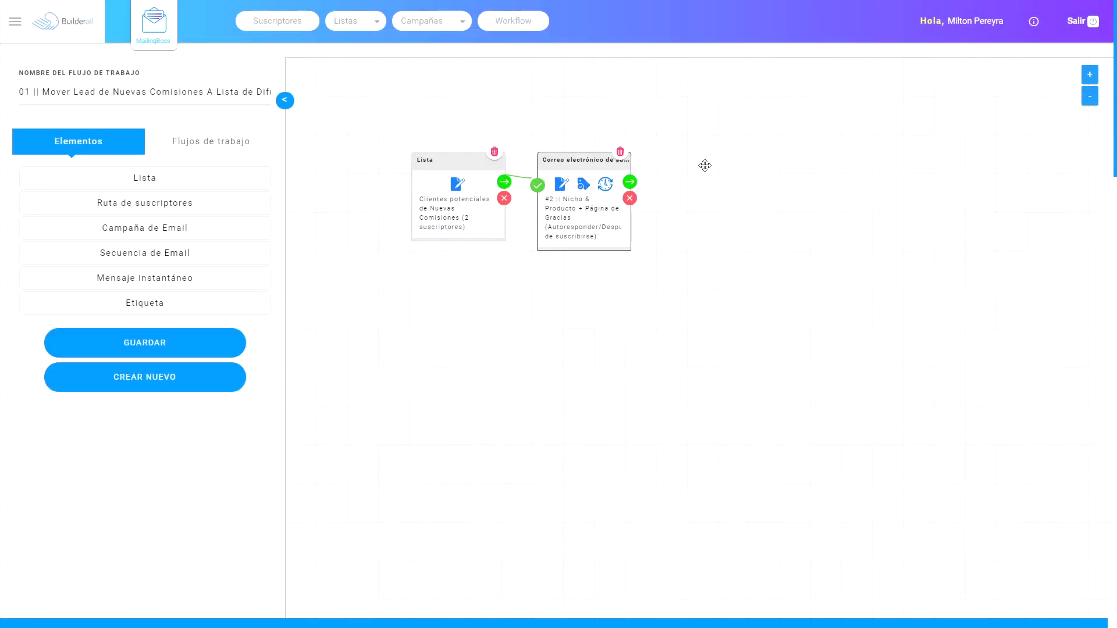
mouse_move(565, 161)
mouse_down()
mouse_move(600, 161)
mouse_move(586, 160)
mouse_up()
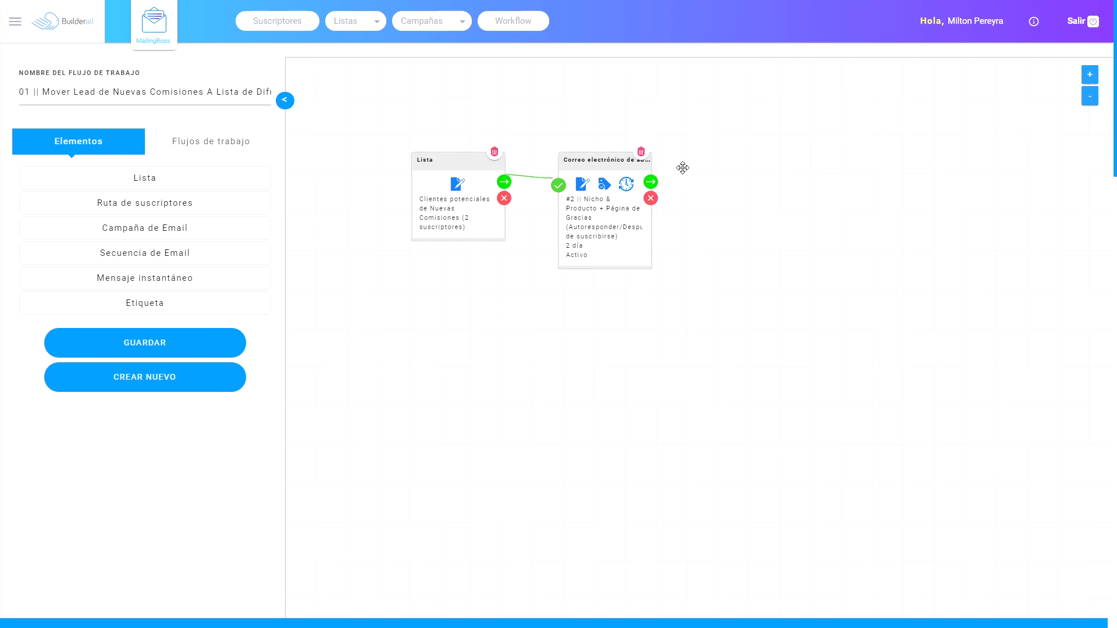
- Add an Insertar el valor de la etiqueta action after the autoresponder and search existing tags for ULTIMO_CORREO_DE_LA_SECUENCIA_DE_NUEVAS_COMISIONES
click(652, 184)
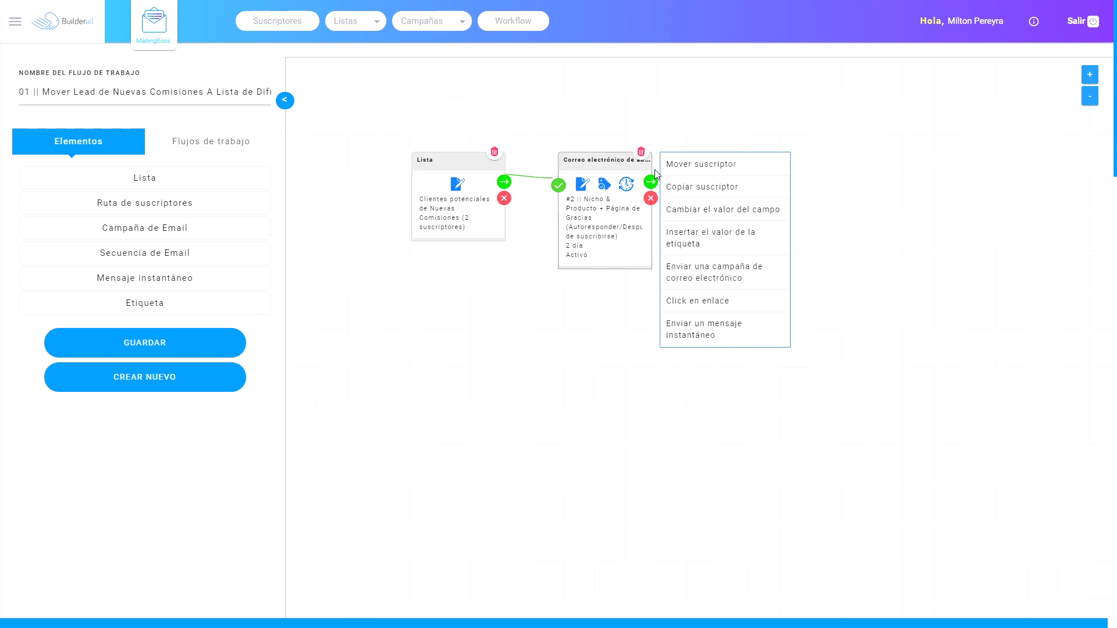
click(732, 239)
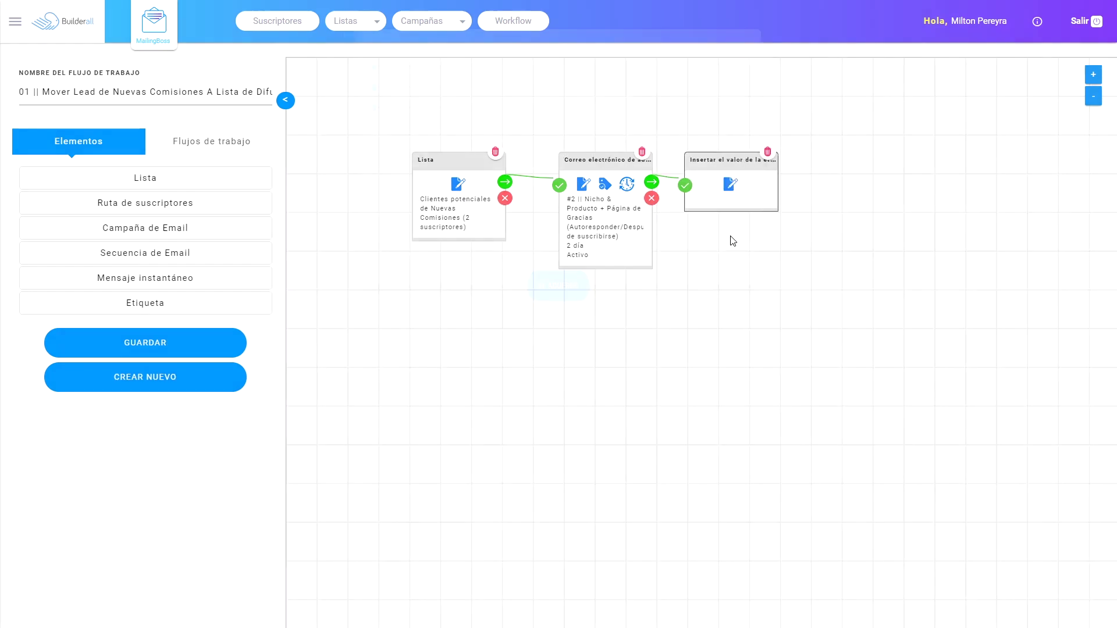
click(558, 113)
text(ULTIMO_CORREO_DE)
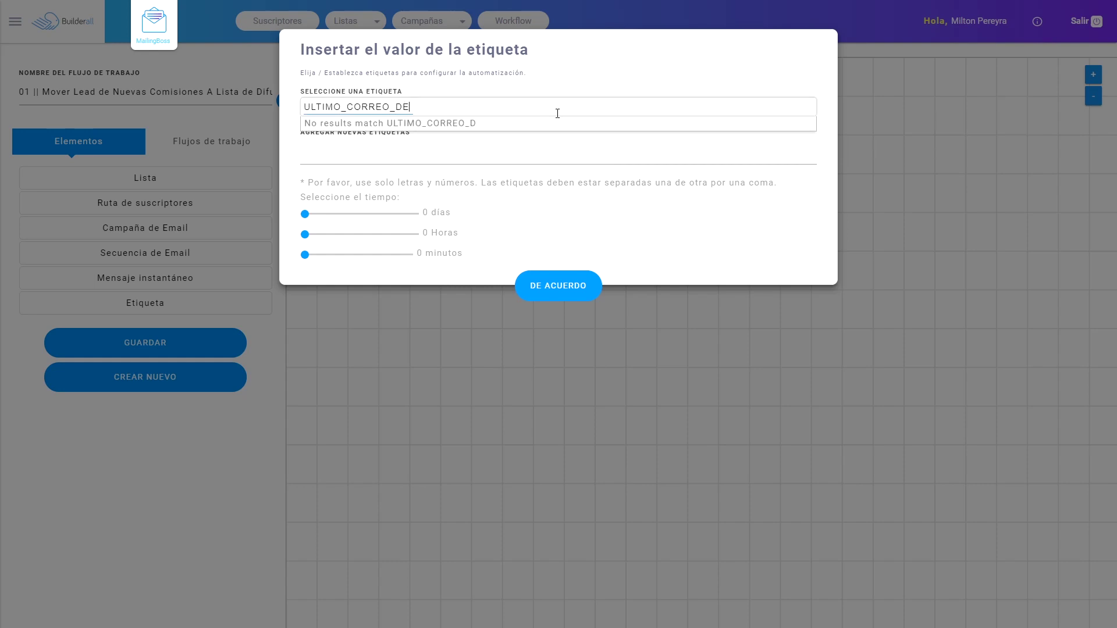
text(_LA_SECUEN)
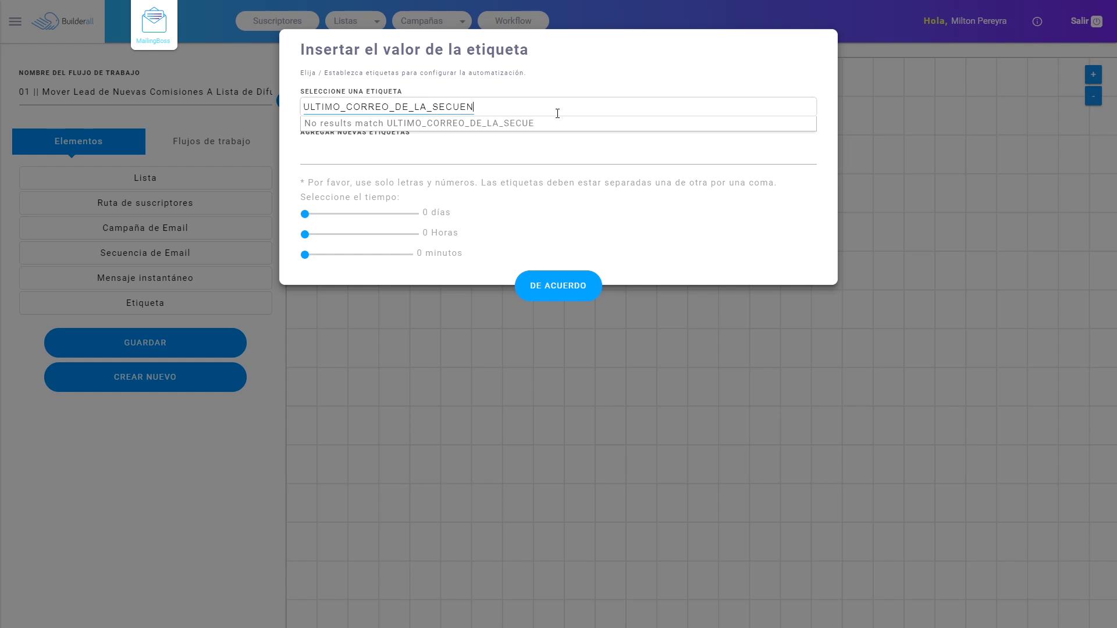
text(CIA_DE_NUEVAS_COMISIONES)
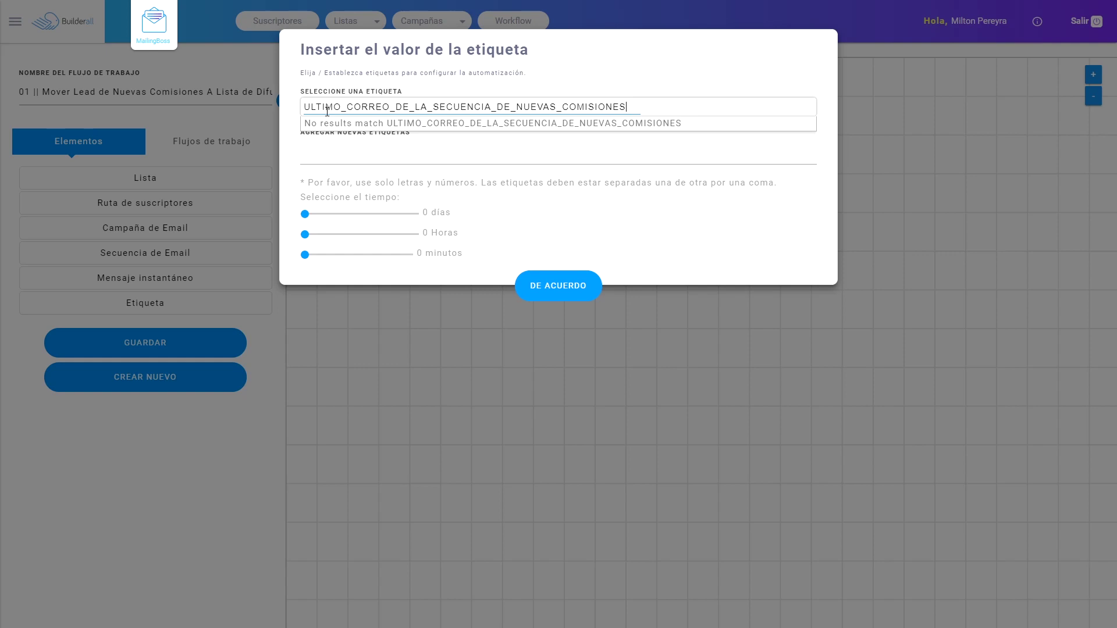
click(580, 300)
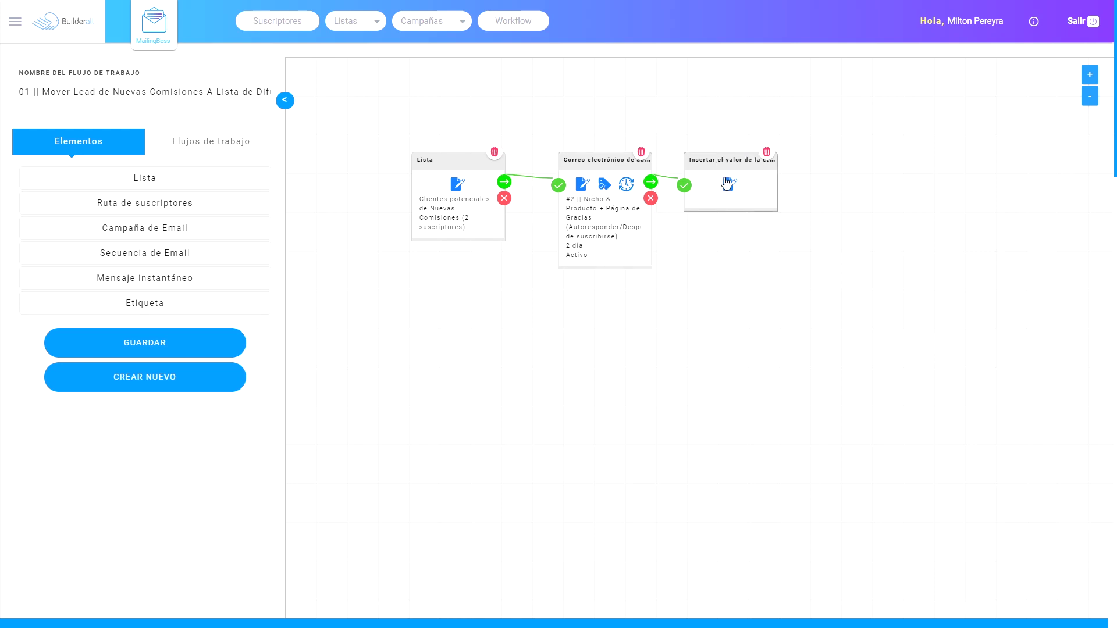
- Add the new tag ULTIMO_CORREO_DE_NUEVAS_COMISIONES to the Insertar el valor de la etiqueta action
click(729, 185)
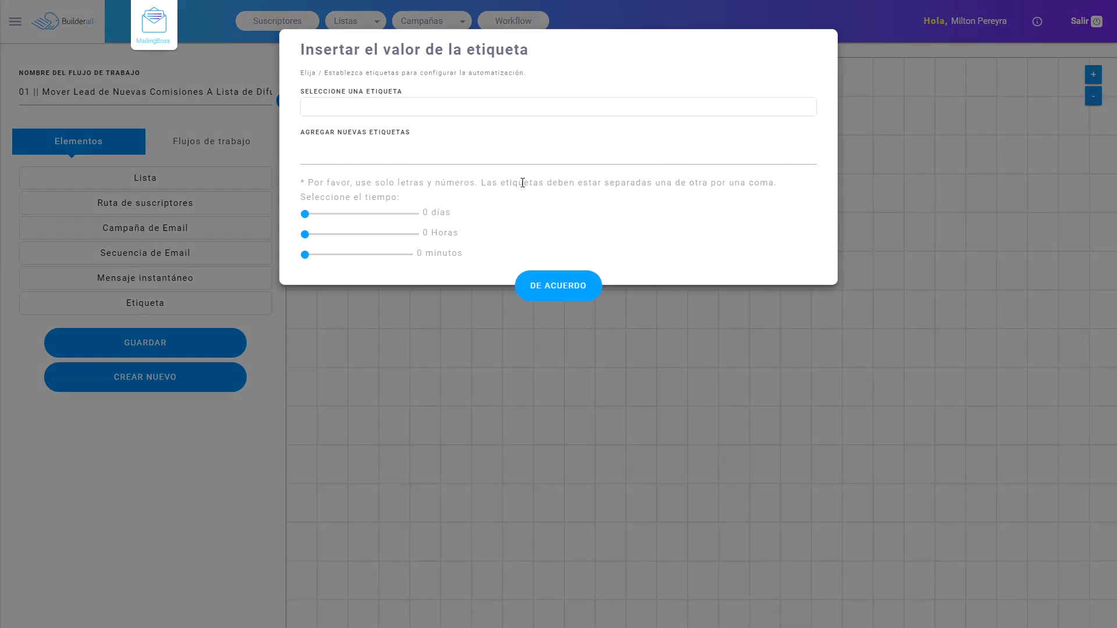
click(355, 151)
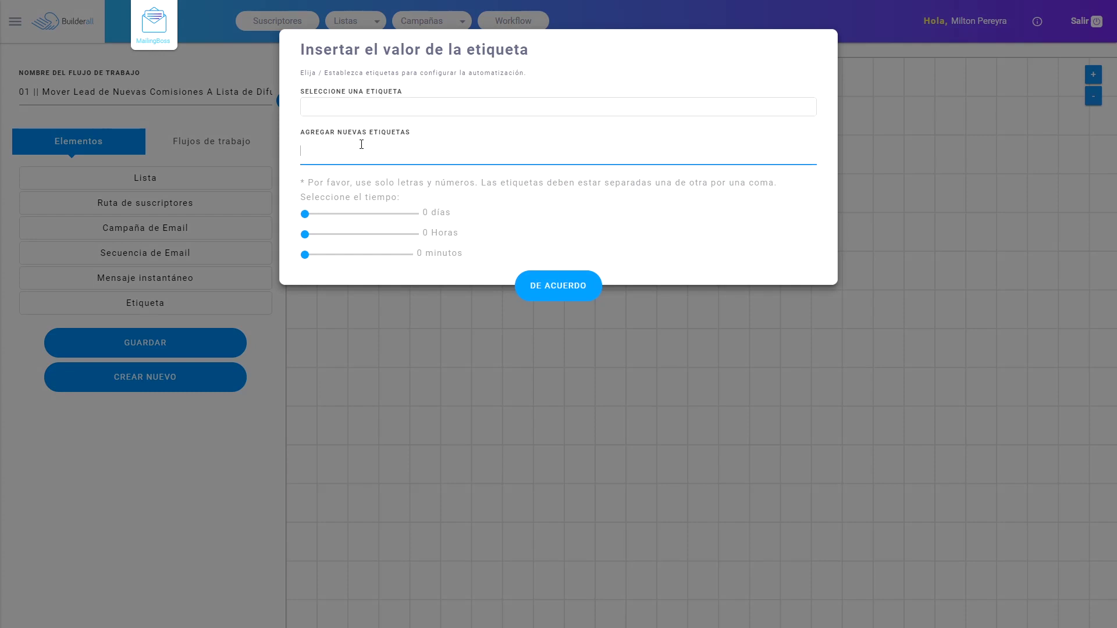
click(376, 115)
click(342, 154)
text(COMISIONES)
click(572, 287)
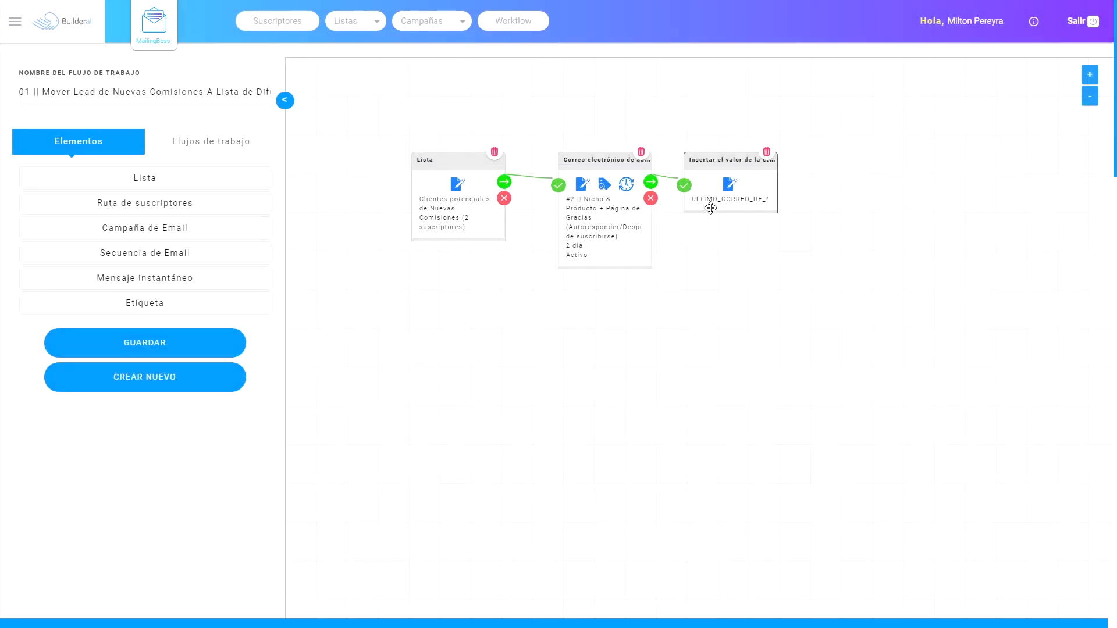
- Reopen the tag insertion action and check the exact name of its new tag
click(730, 191)
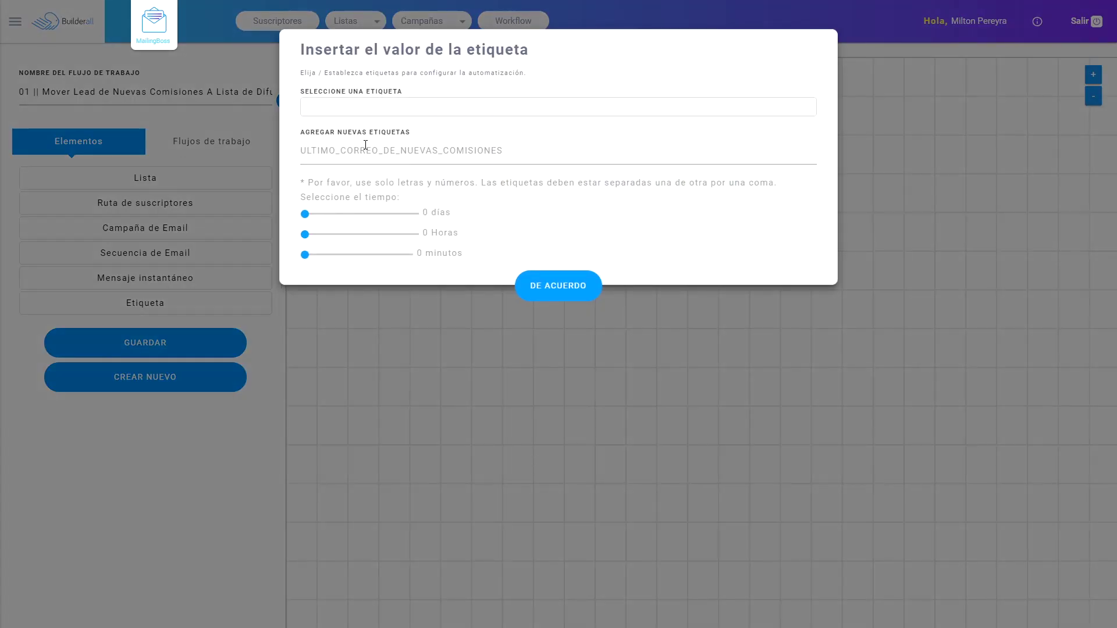
click(672, 149)
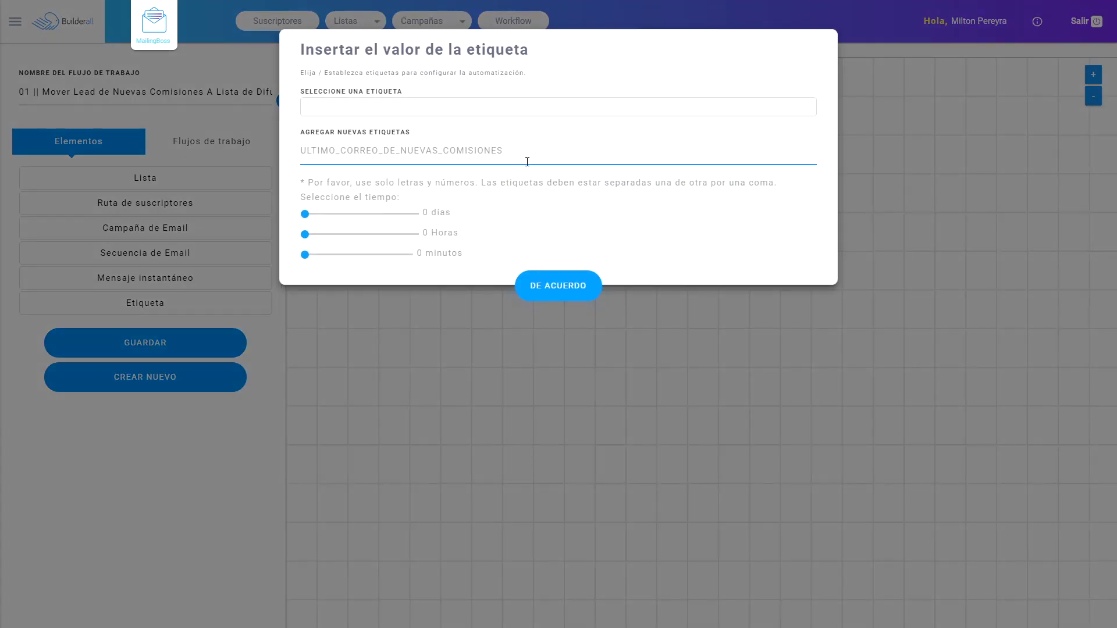
drag(527, 161, 253, 164)
click(562, 291)
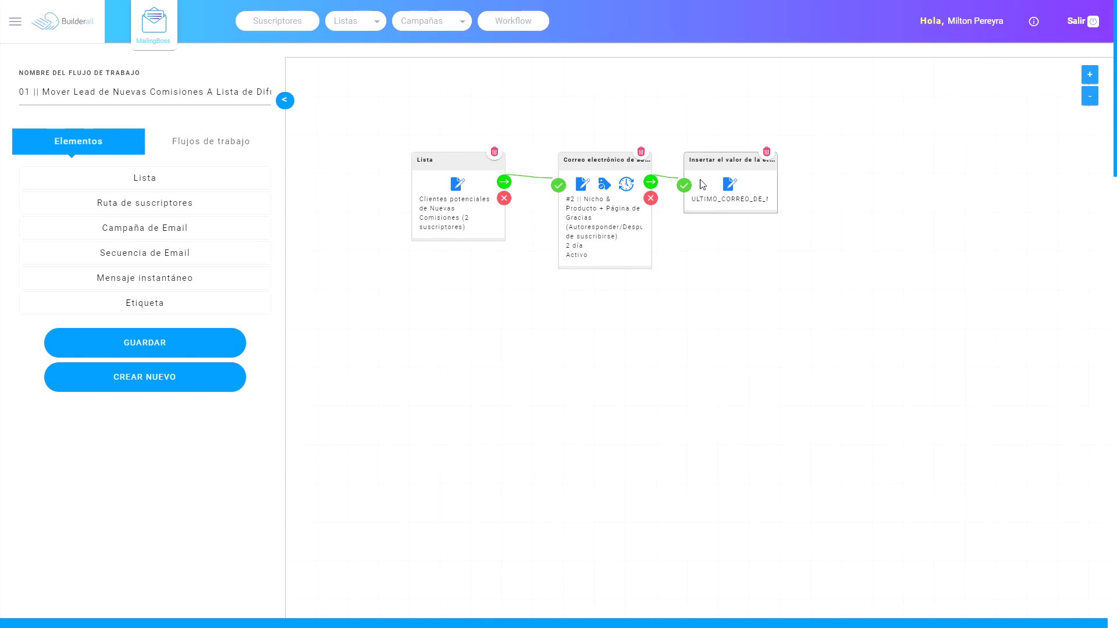
- Place an Etiqueta element beside the tag insertion action and set its trigger tag to ULTIMO_CORREO_DE_NUEVAS_COMISIONES
drag(888, 246, 762, 239)
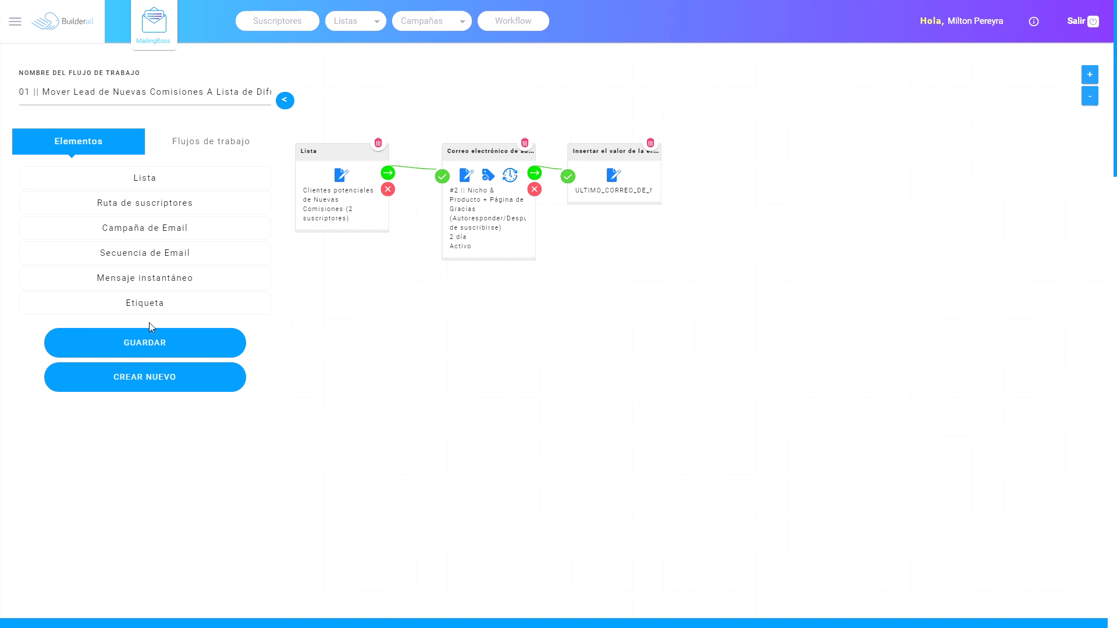
drag(142, 302, 828, 228)
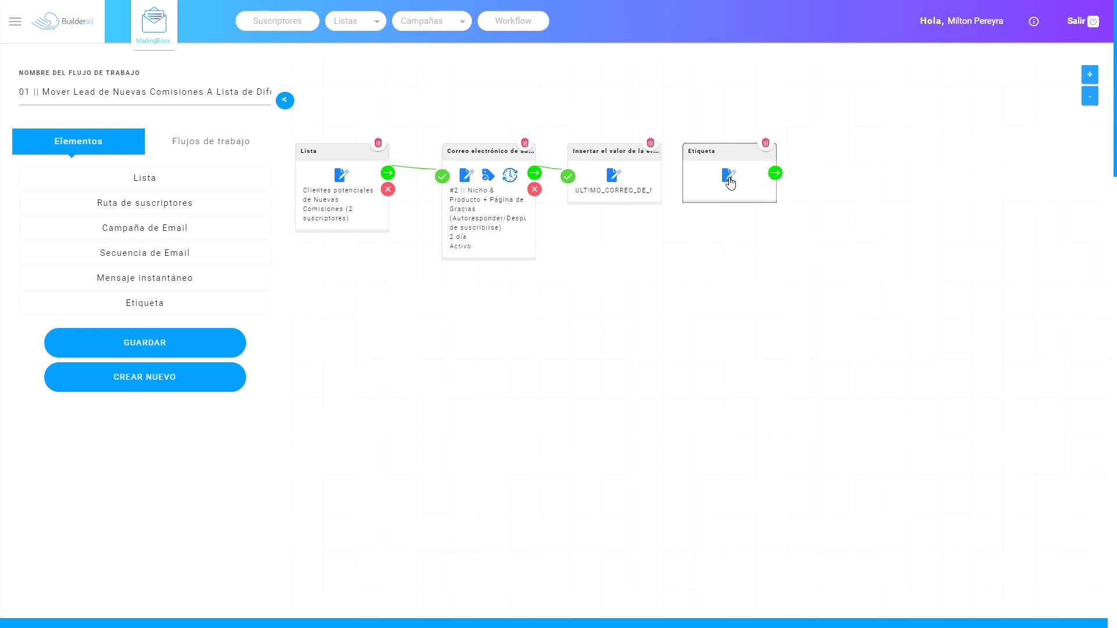
click(729, 175)
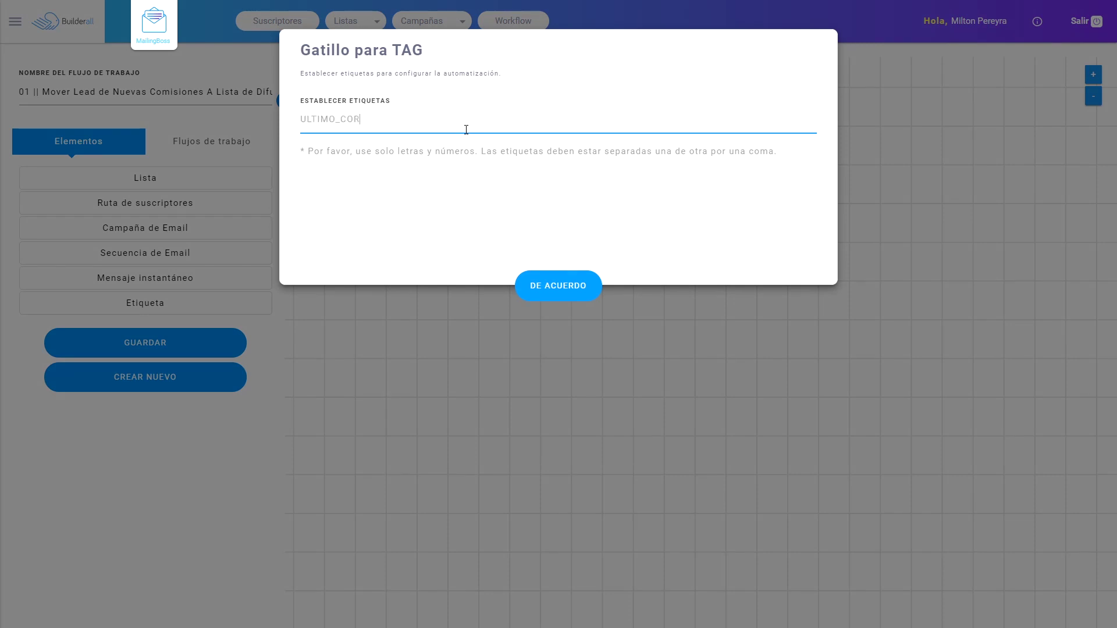
text(ULTIMO_CORREO_DE_NUEVAS_COMISIONES)
key(Return)
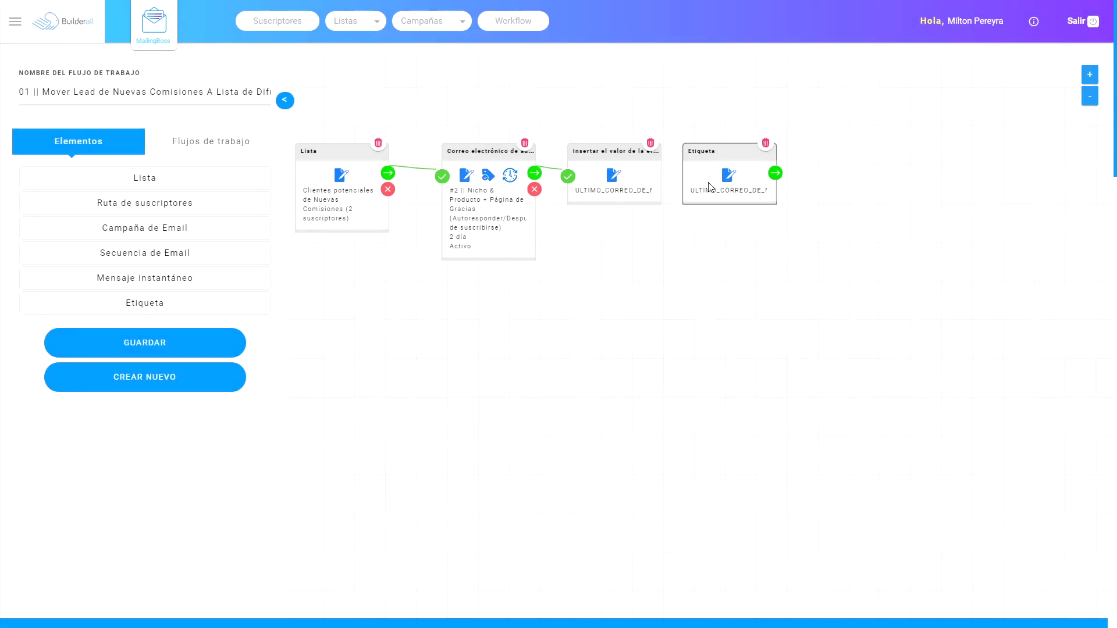
- Add a Mover suscriptor action after the Etiqueta element and start creating a new destination list for it
click(776, 174)
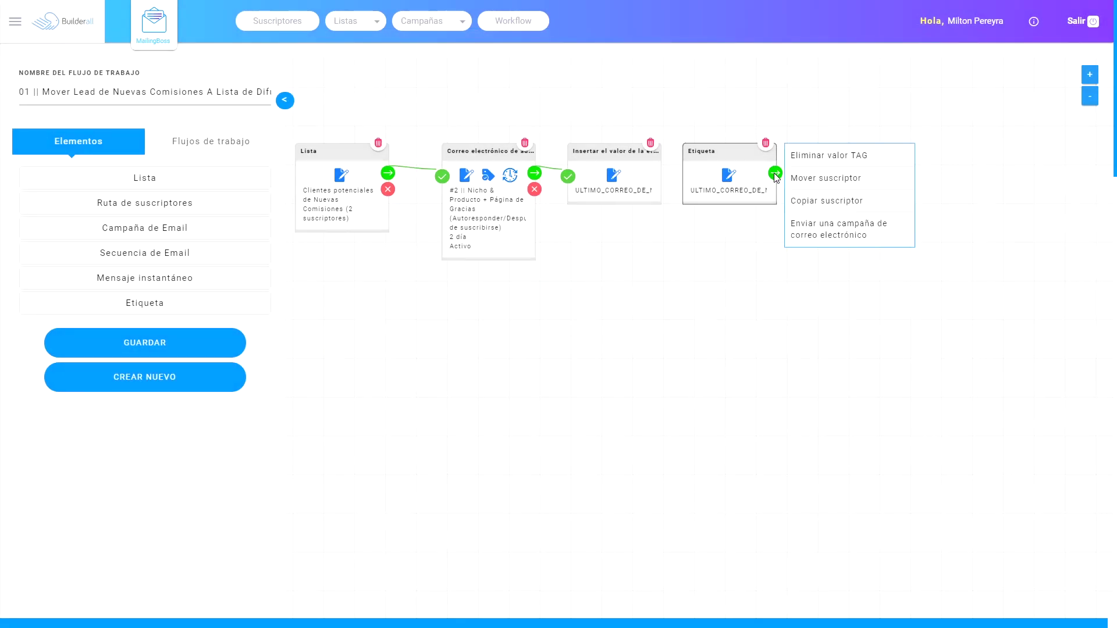
click(826, 176)
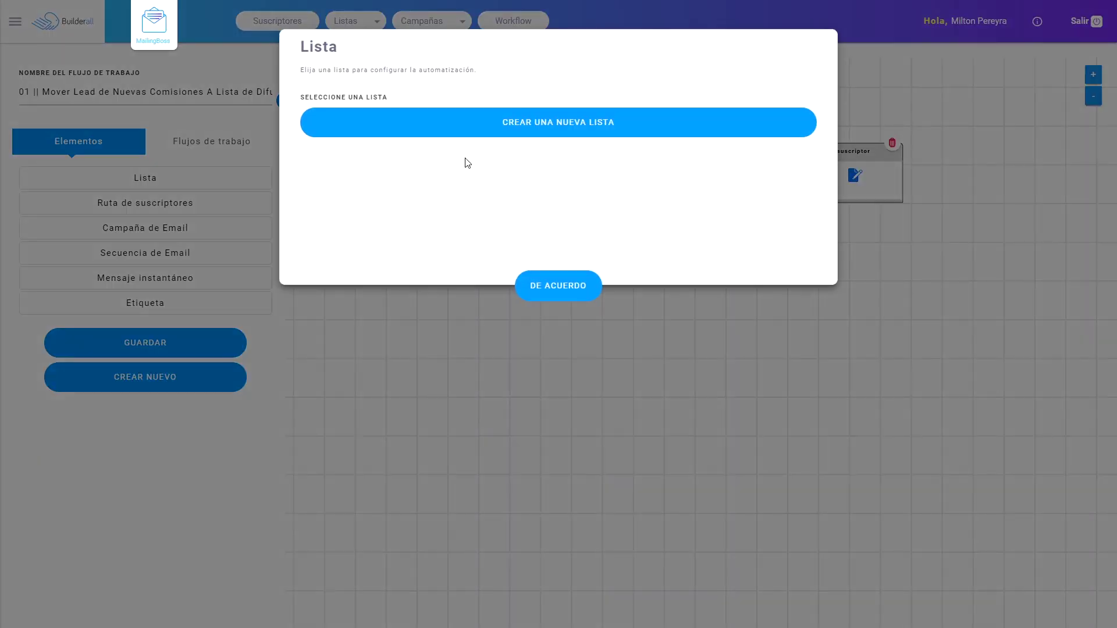
click(564, 169)
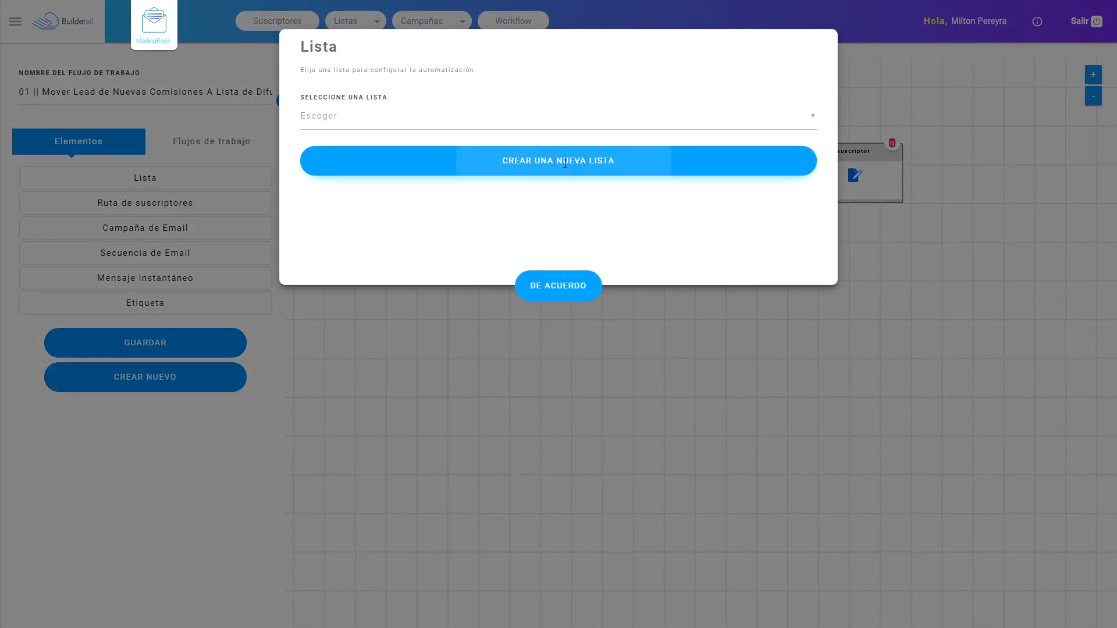
- Create and assign the list "Lista de todos nuestros clientes potenciales", using the sender's full name as display name and the list name as description
click(438, 102)
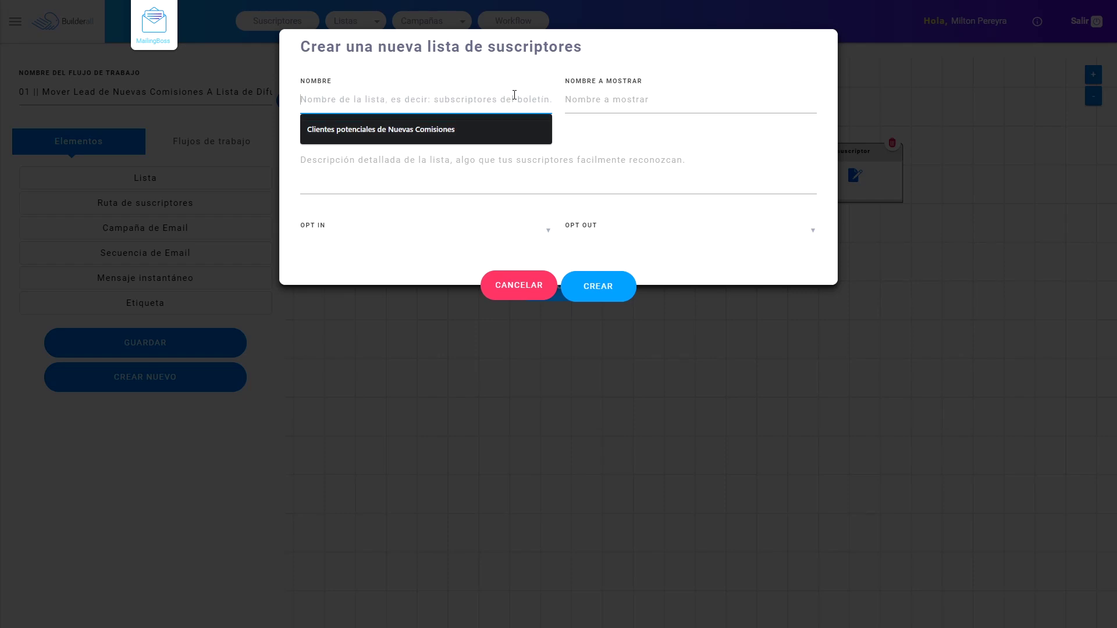
text(Lis)
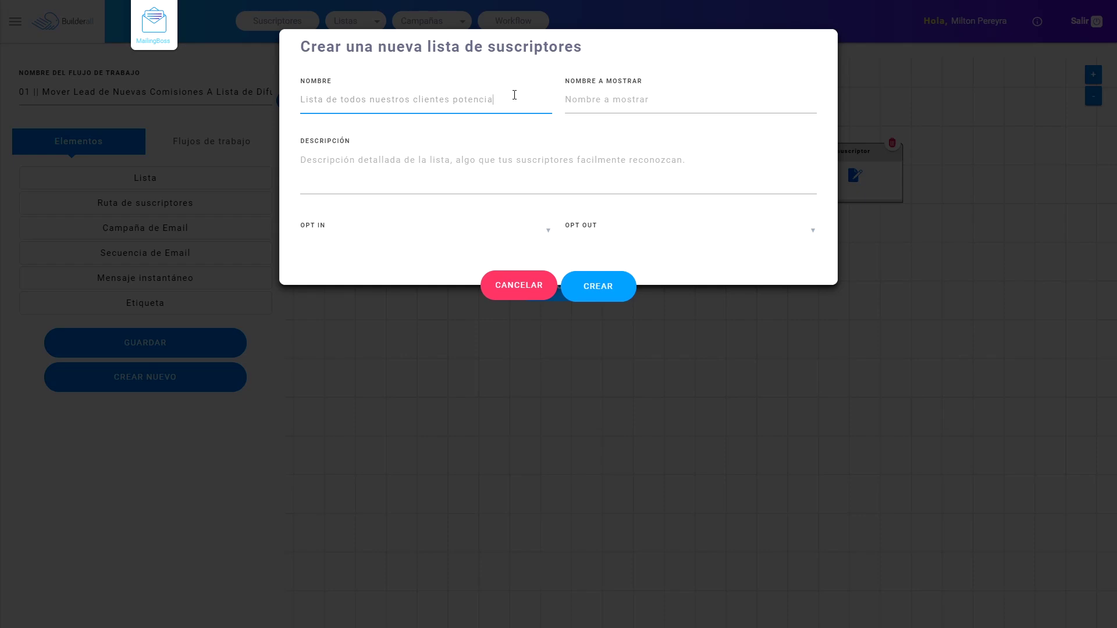
click(632, 106)
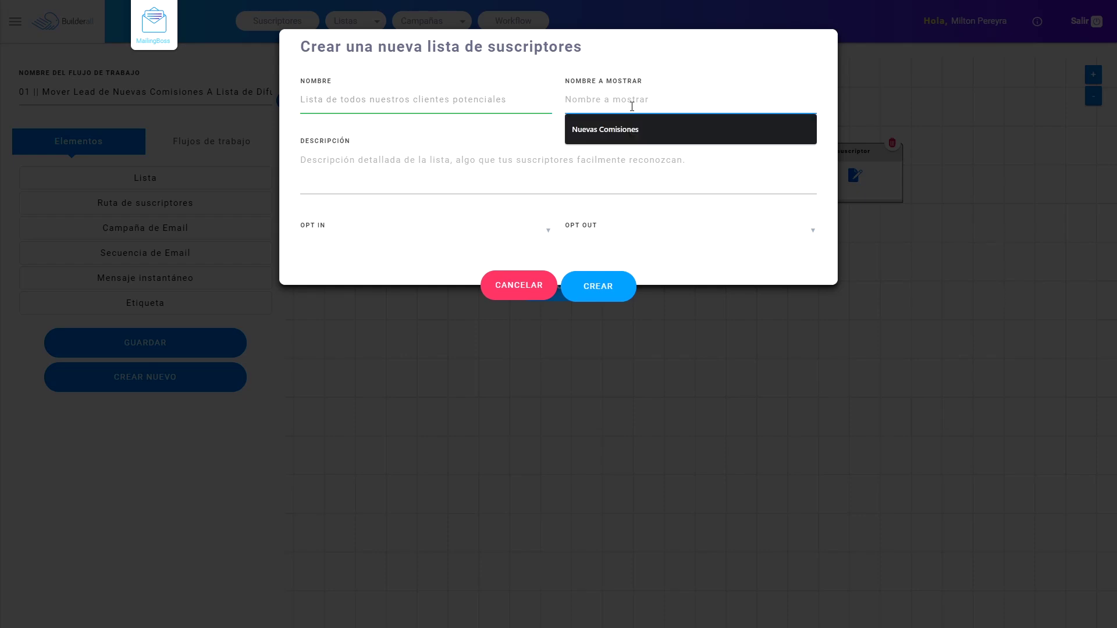
text(Hugo Bazán)
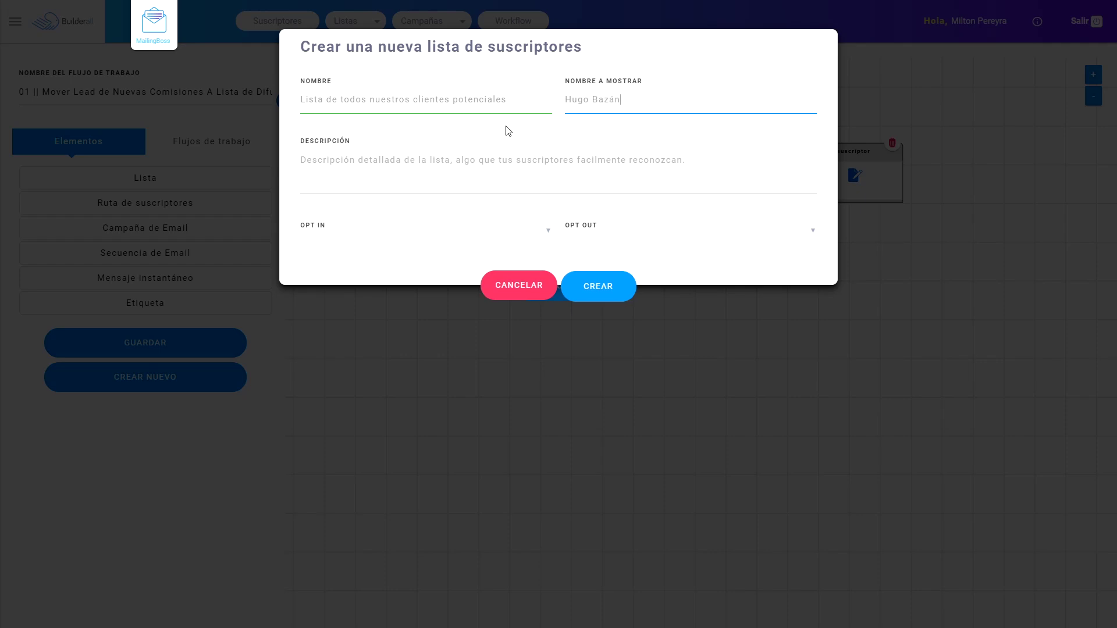
triple_click(465, 103)
key(ctrl+c)
click(441, 169)
key(ctrl+v)
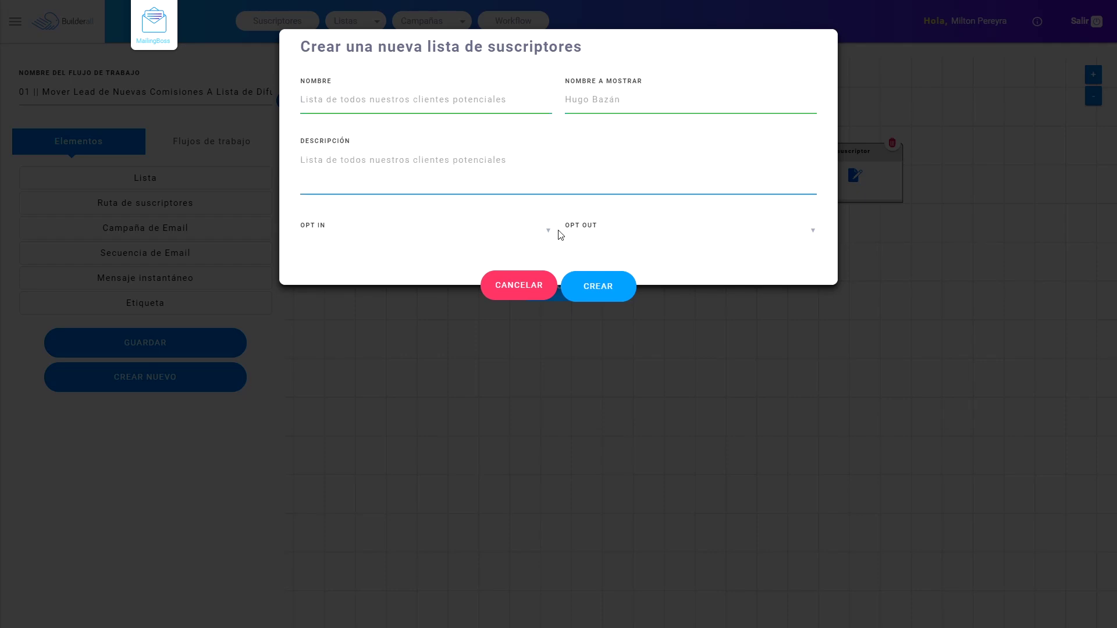
click(588, 287)
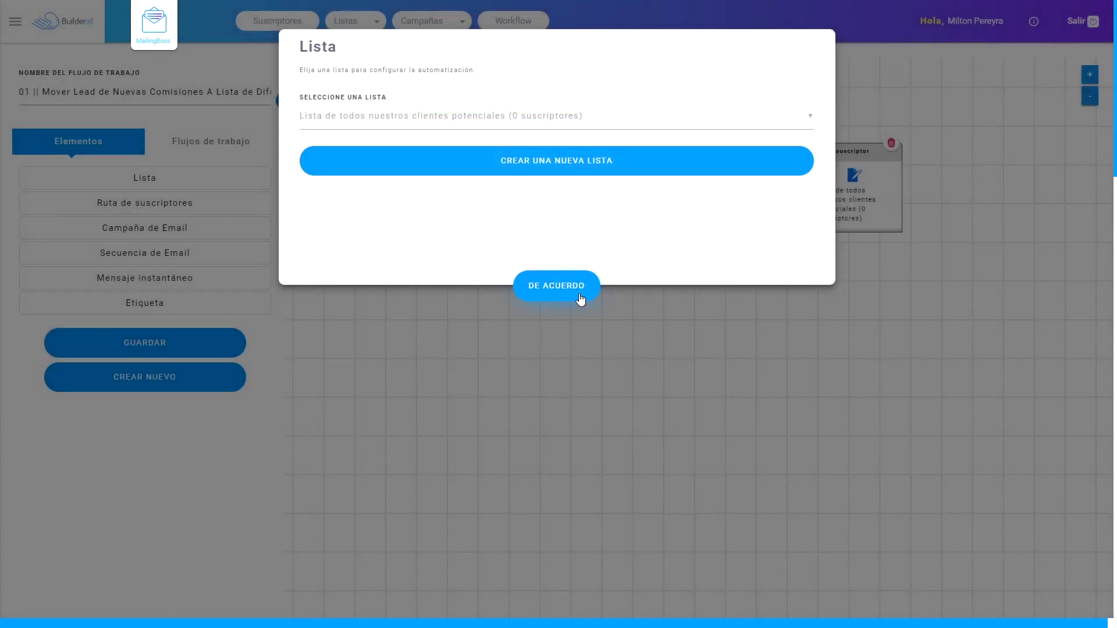
click(581, 297)
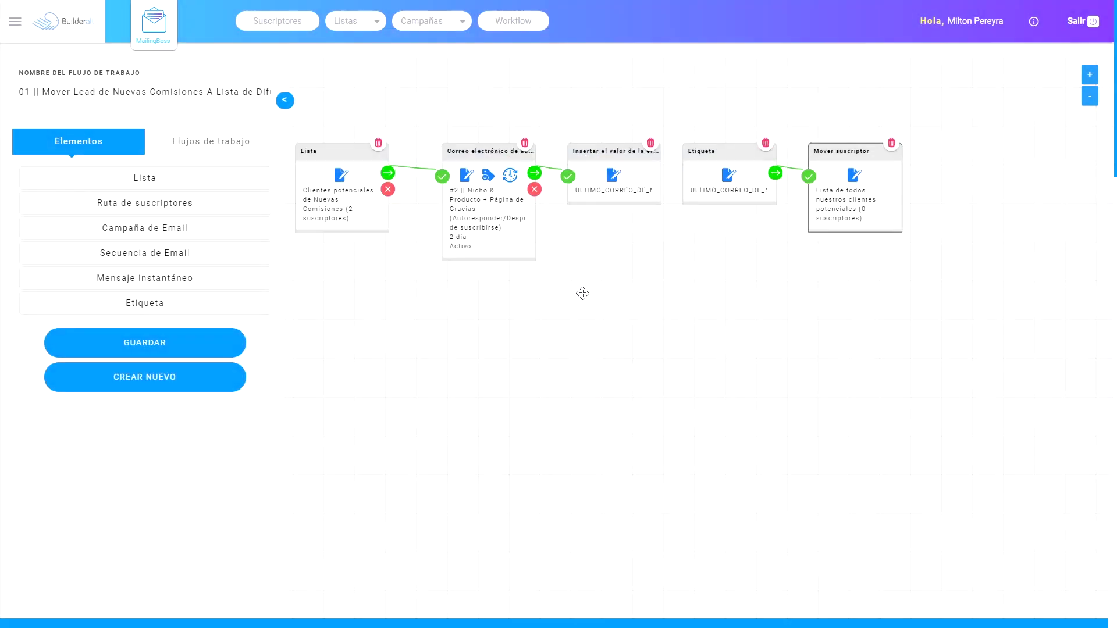
- Save the finished workflow and show the saved workflows
drag(738, 339, 780, 334)
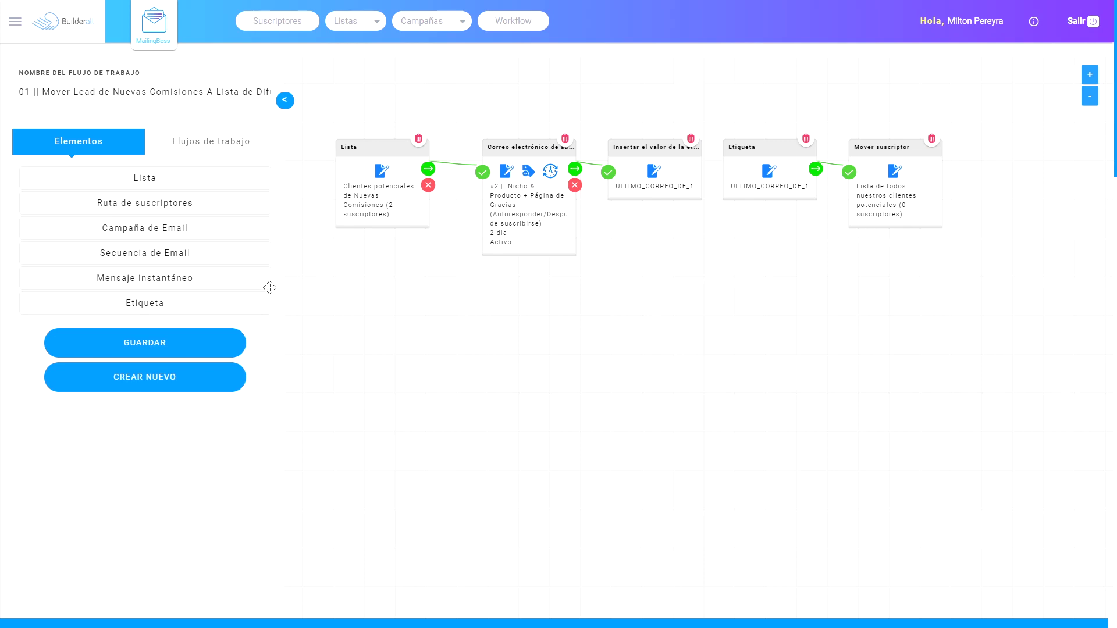
click(136, 359)
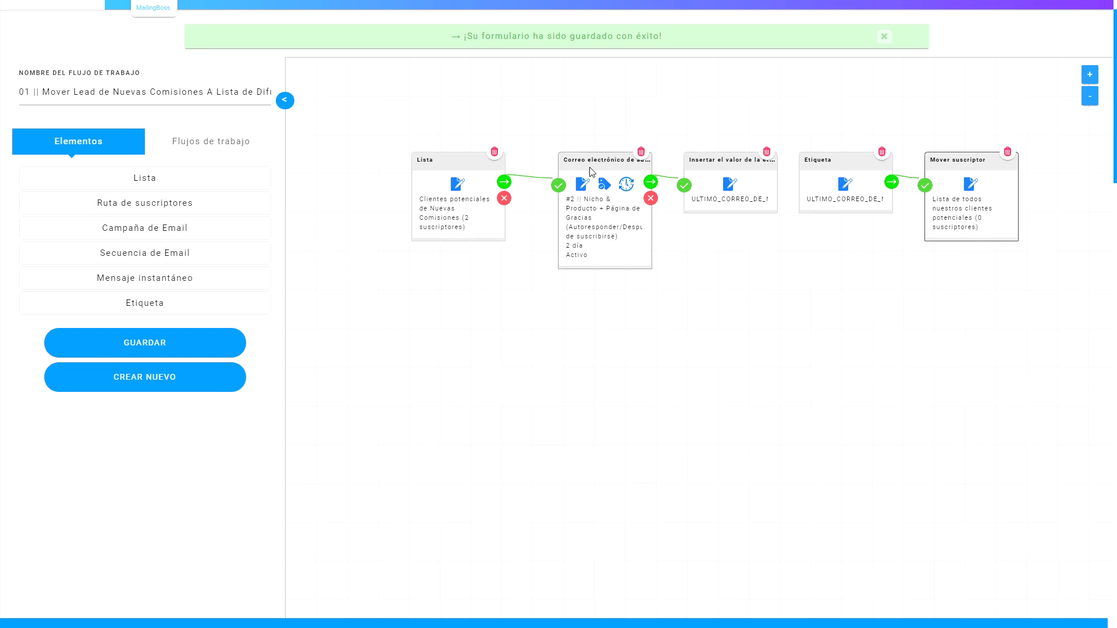
click(201, 153)
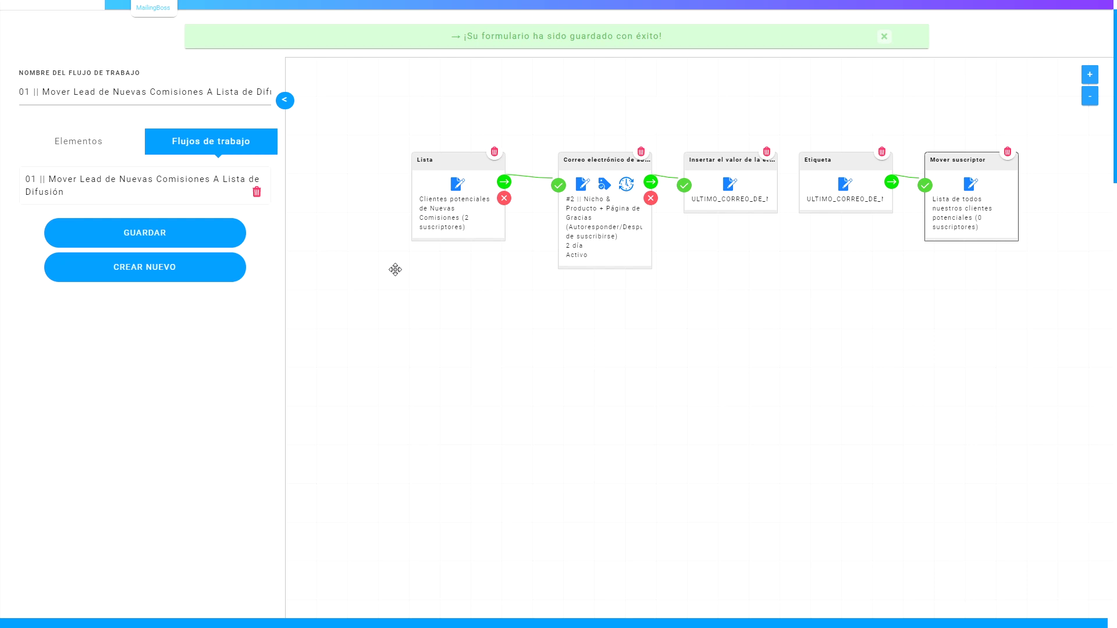
- Leave the workflow editor and open the overview of all mailing lists
key(F11)
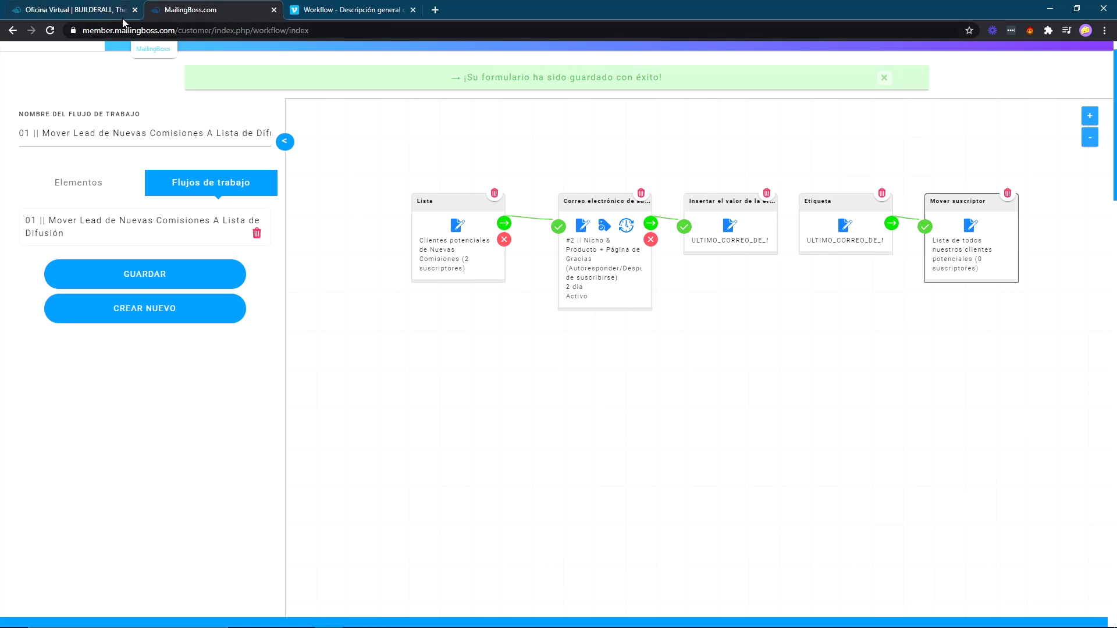
scroll(233, 117, up, 1)
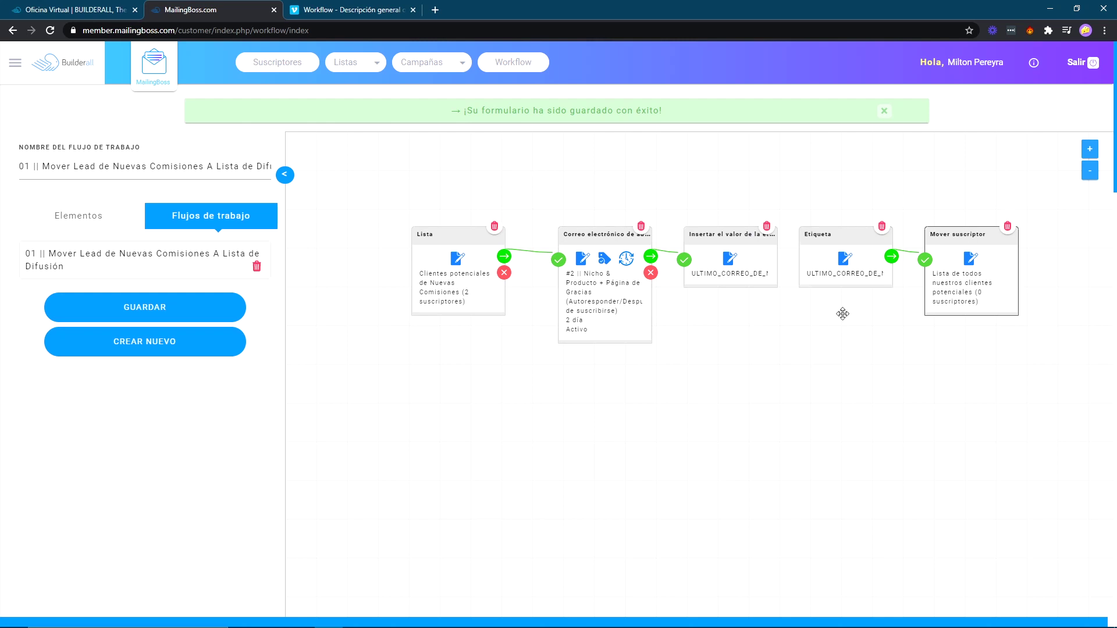
click(366, 71)
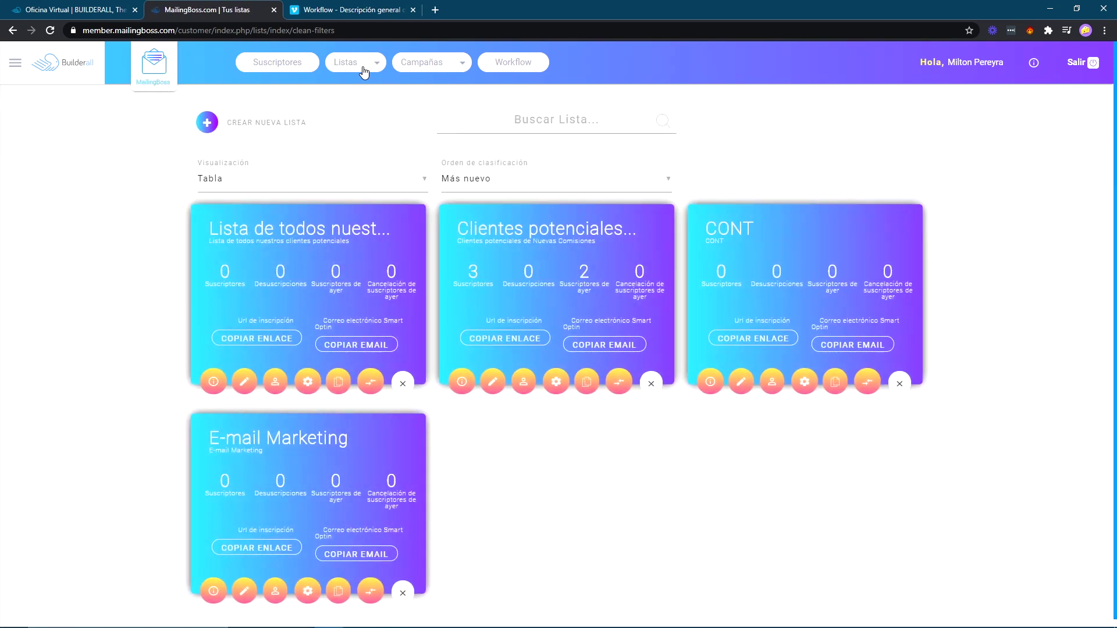
key(F11)
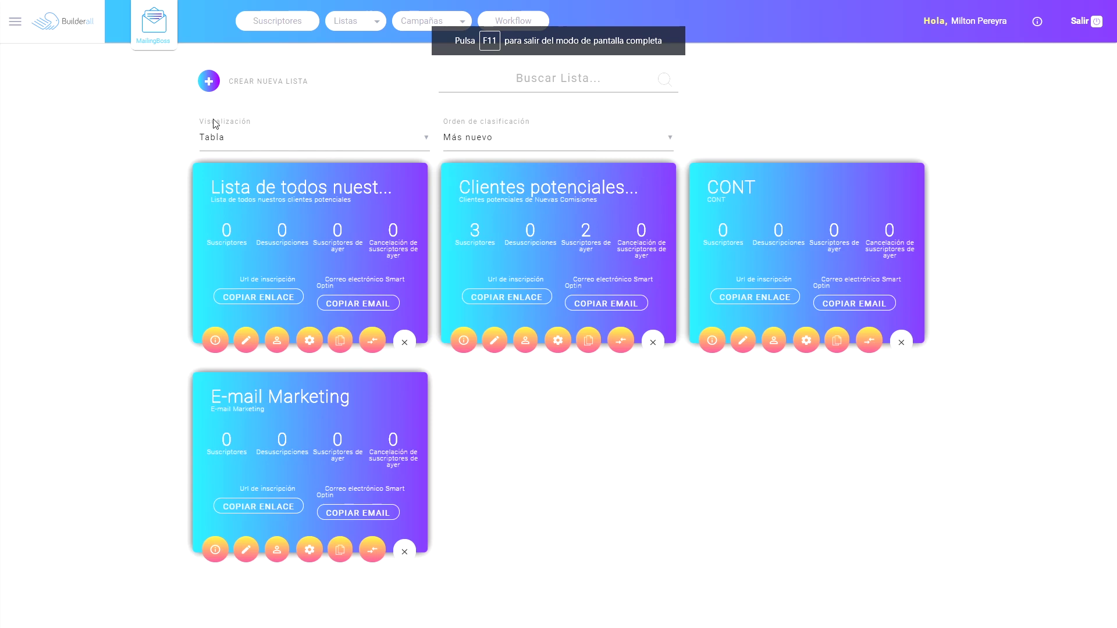
- Start creating a new list and name it "Lead de Builderall"
click(209, 82)
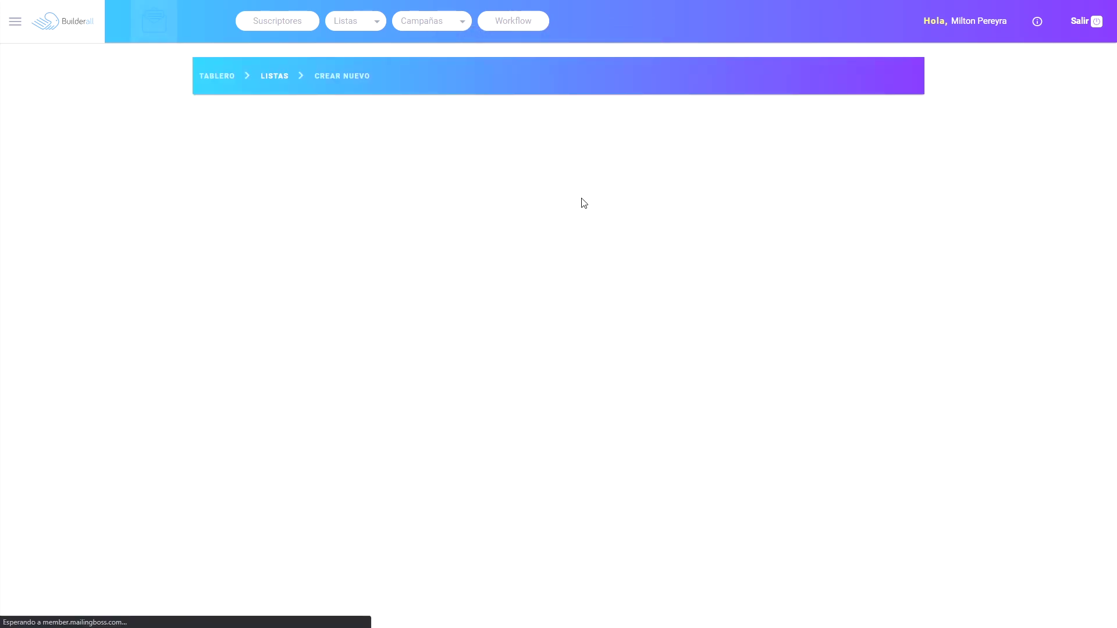
click(372, 192)
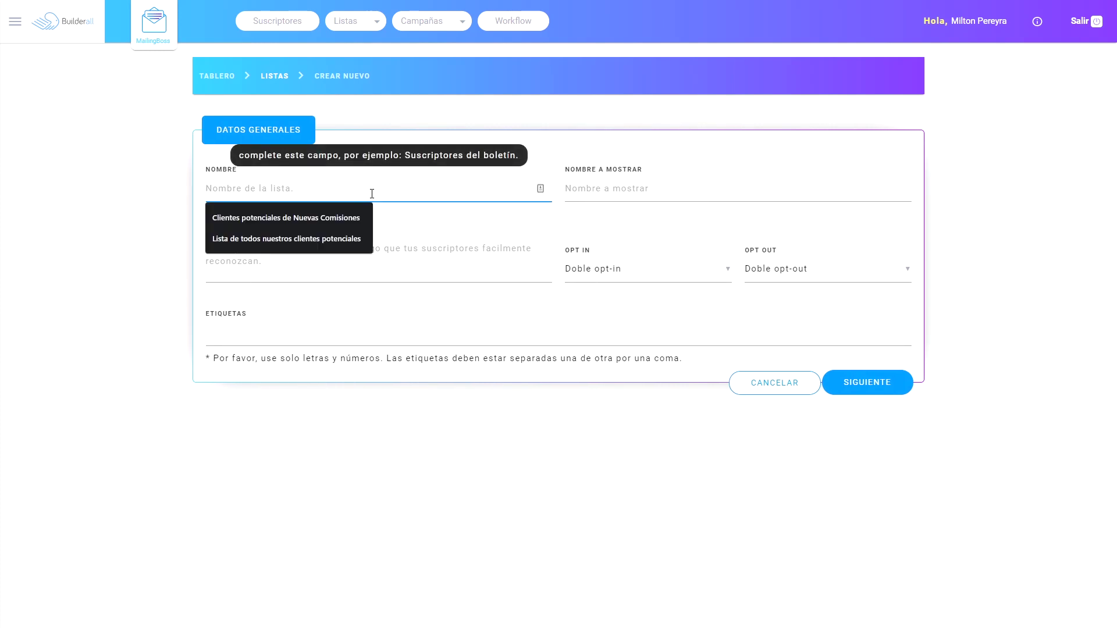
text(Lead de Builde)
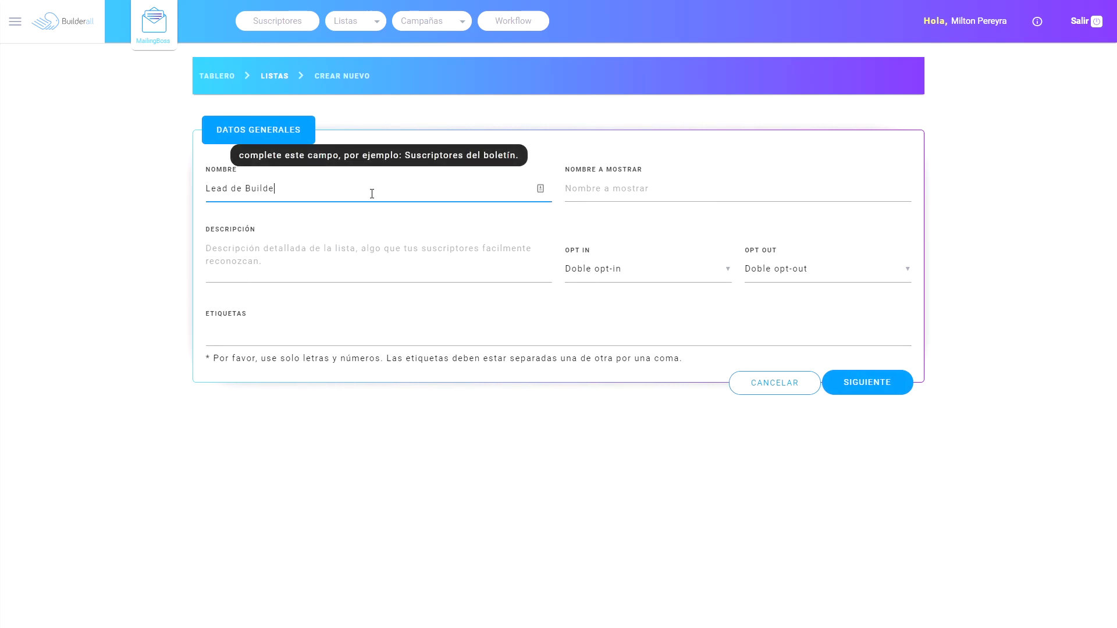
text(rall)
- Reuse the list name "Lead de Builderall" as display name and description, and submit the general data
drag(331, 187, 172, 177)
click(667, 181)
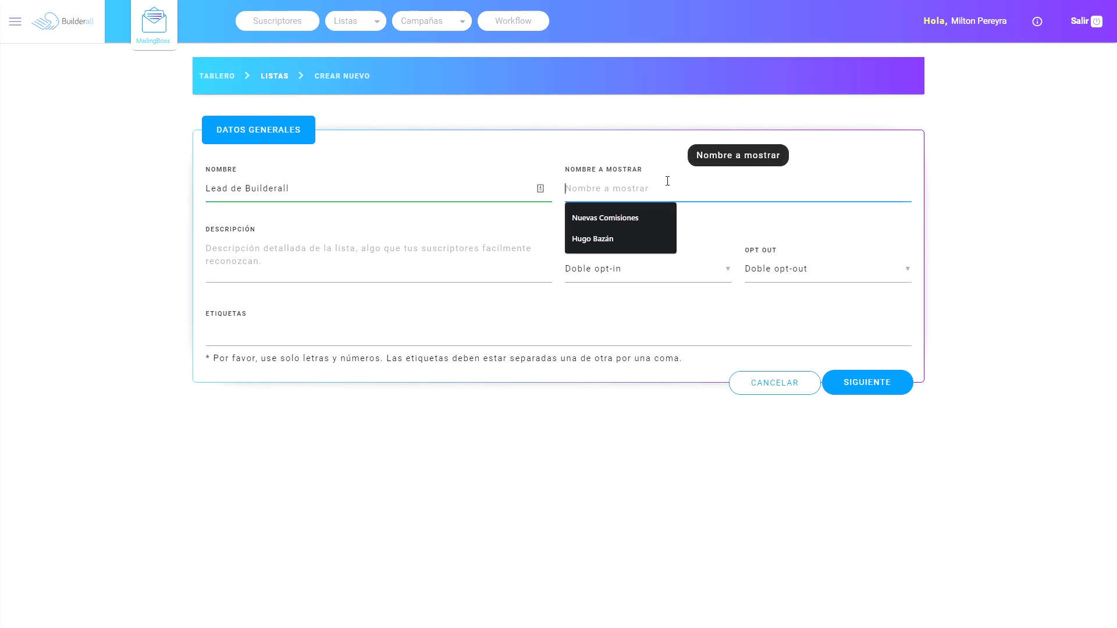
drag(434, 185, 165, 195)
key(ctrl+c)
click(644, 193)
key(ctrl+v)
click(429, 248)
key(ctrl+v)
click(873, 389)
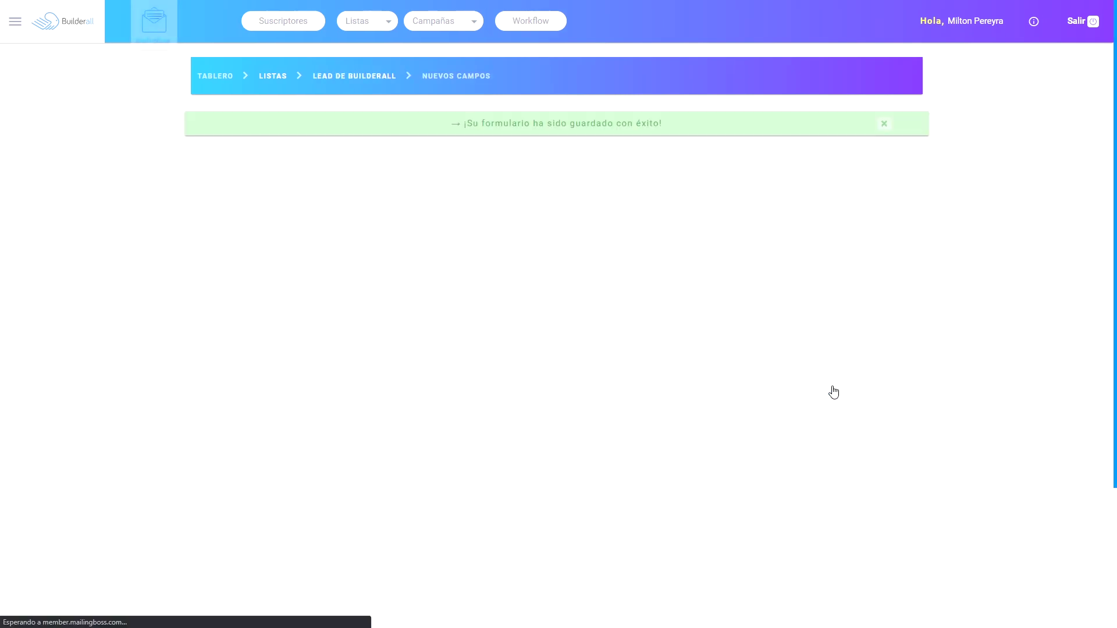
- Save the new list with only the default Email field and return to the lists overview
scroll(875, 461, down, 4)
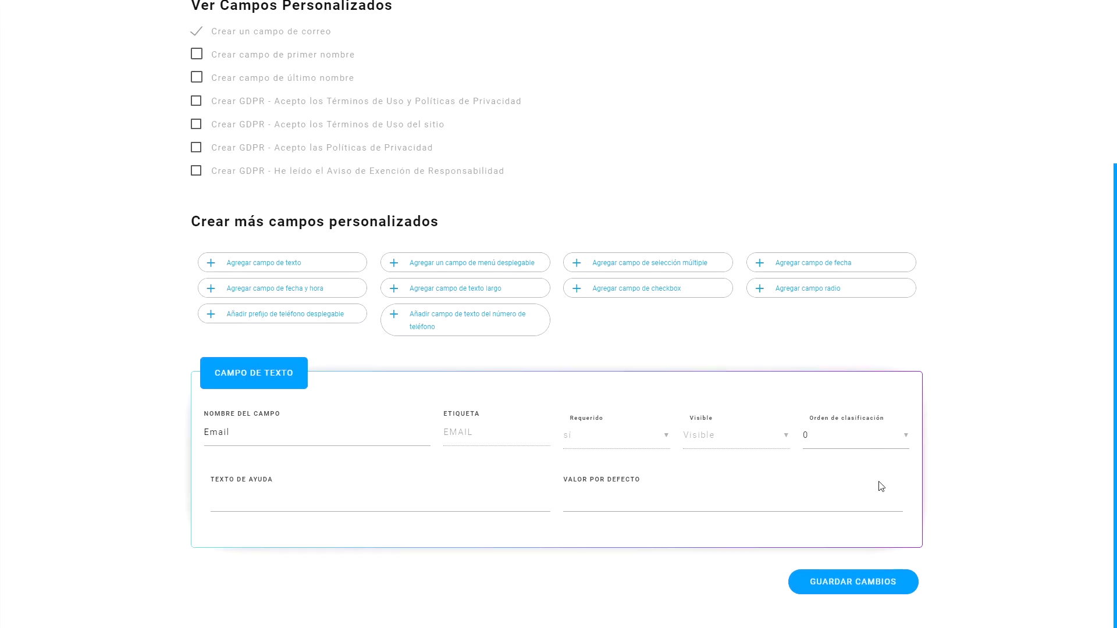
click(872, 597)
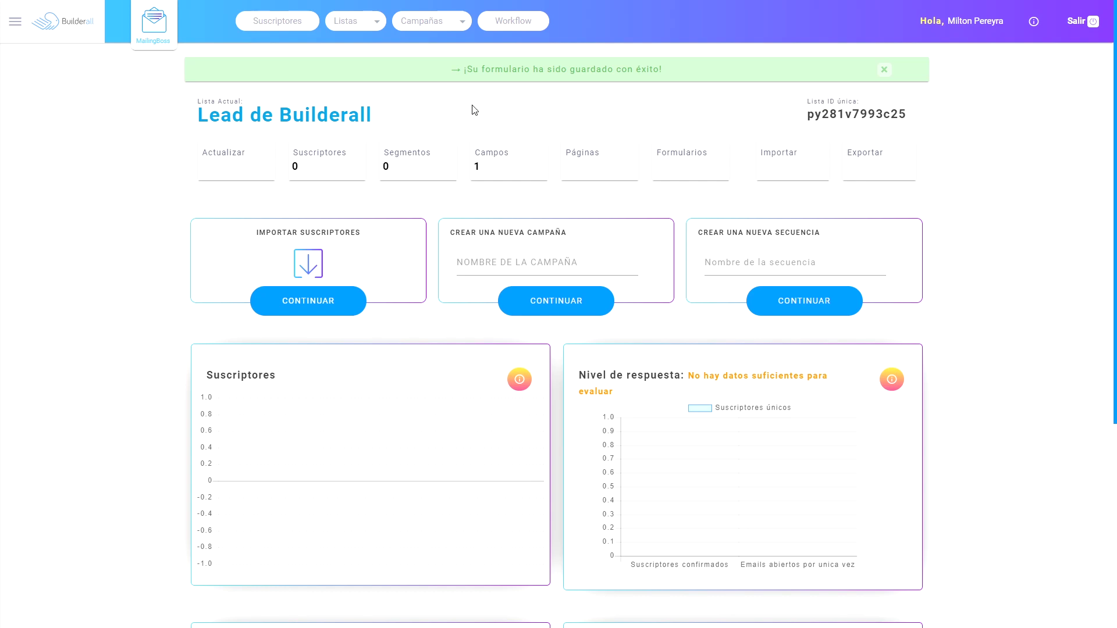
click(274, 116)
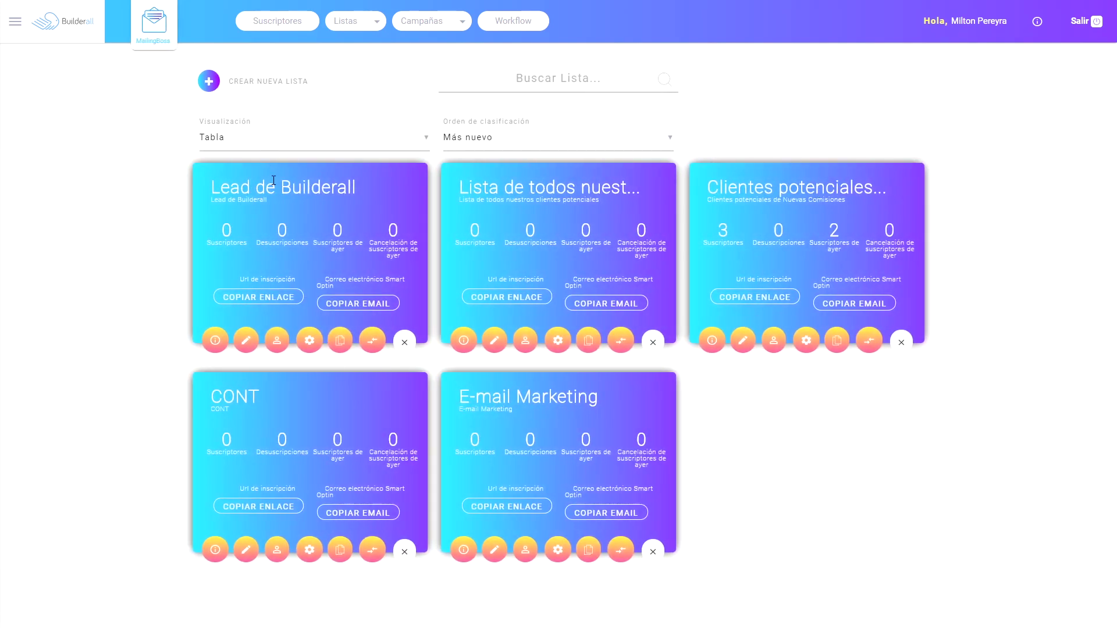
- Highlight the Clientes potenciales de Nuevas Comisiones card and the Lista de todos nuestros clientes potenciales card with a screen-capture selection and copy the selected area
key(Print)
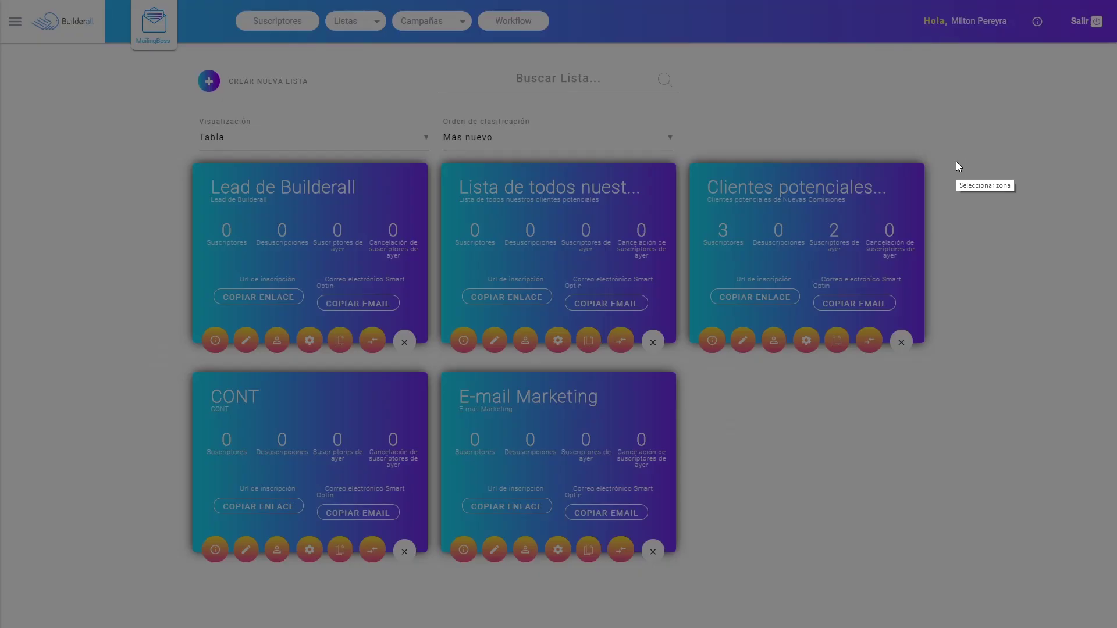
drag(939, 152, 683, 373)
mouse_move(812, 334)
mouse_down()
mouse_move(407, 265)
mouse_move(300, 324)
mouse_move(379, 263)
mouse_move(879, 340)
mouse_move(794, 587)
mouse_move(802, 542)
mouse_move(825, 534)
mouse_move(808, 302)
mouse_move(475, 255)
mouse_move(457, 305)
mouse_move(870, 512)
mouse_move(852, 237)
mouse_move(774, 302)
mouse_move(285, 320)
mouse_move(875, 518)
mouse_move(822, 533)
mouse_move(814, 323)
mouse_move(618, 236)
mouse_move(299, 305)
mouse_move(317, 311)
mouse_move(304, 326)
mouse_move(395, 325)
mouse_move(802, 510)
mouse_move(822, 529)
mouse_move(804, 543)
mouse_move(813, 528)
mouse_move(818, 540)
mouse_move(810, 317)
mouse_move(807, 332)
mouse_up()
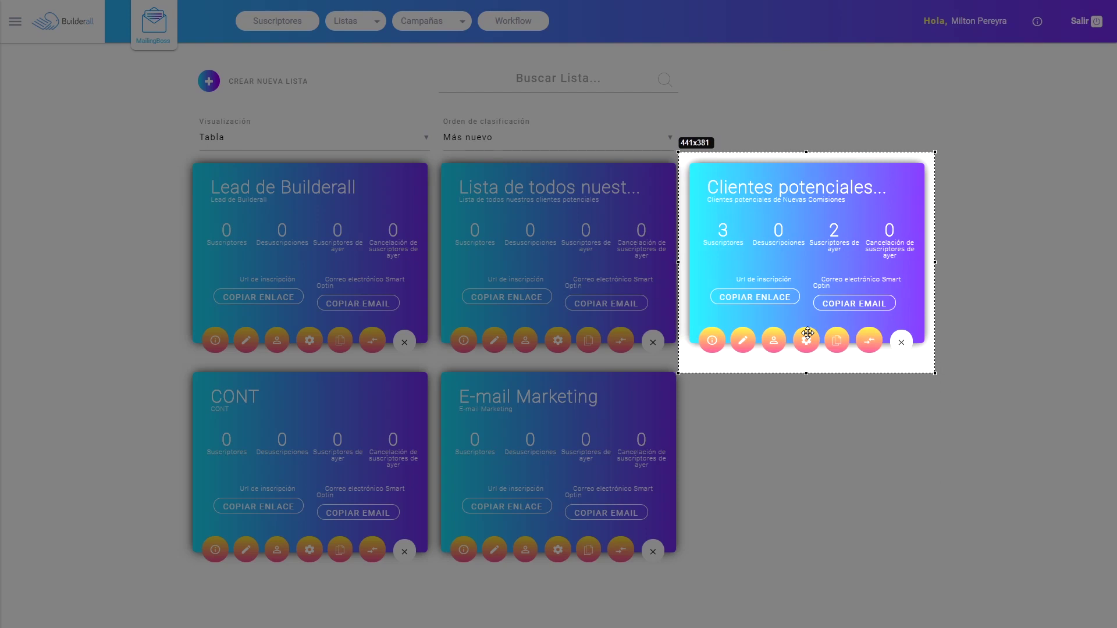
drag(808, 333, 568, 181)
drag(695, 229, 435, 368)
key(ctrl+c)
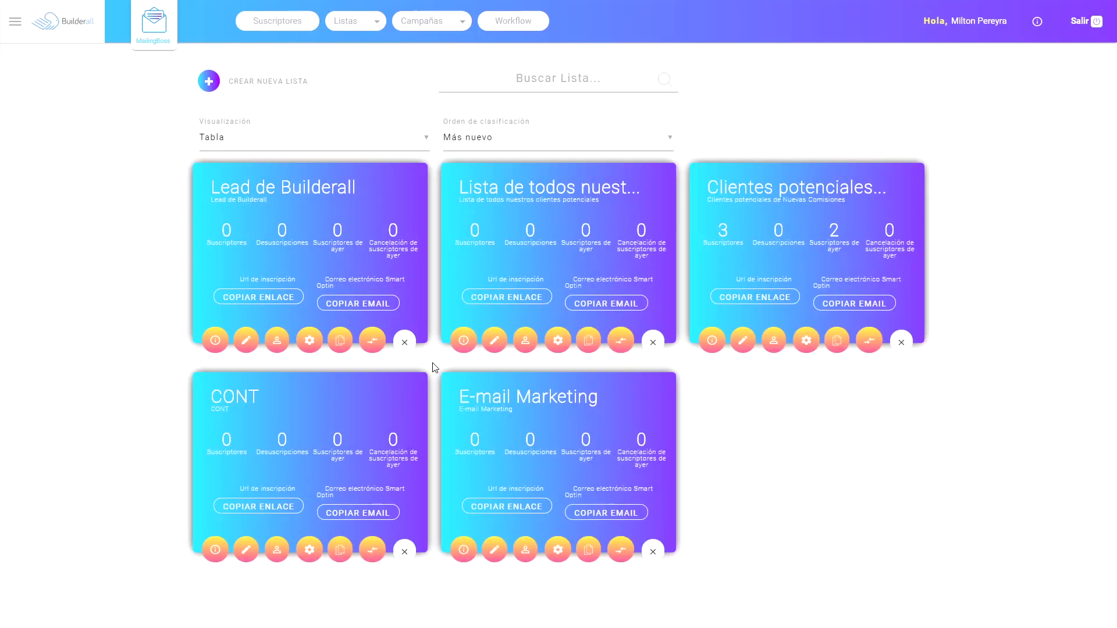
- Edit the Lead de Builderall list and show its Acciones del Suscriptor settings
click(244, 343)
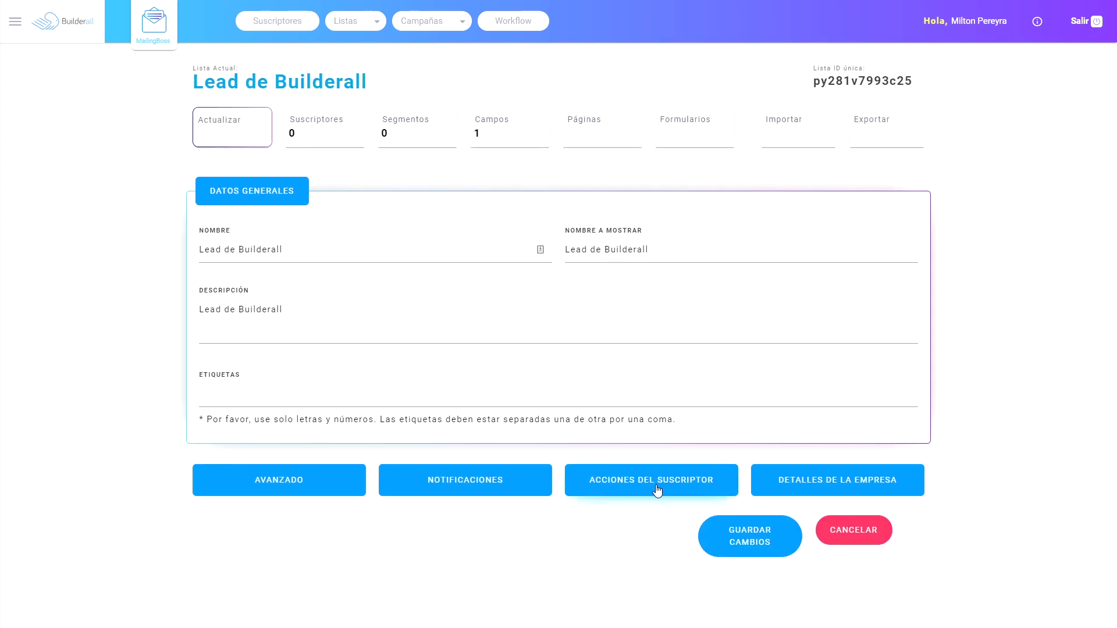
click(659, 491)
scroll(848, 392, down, 5)
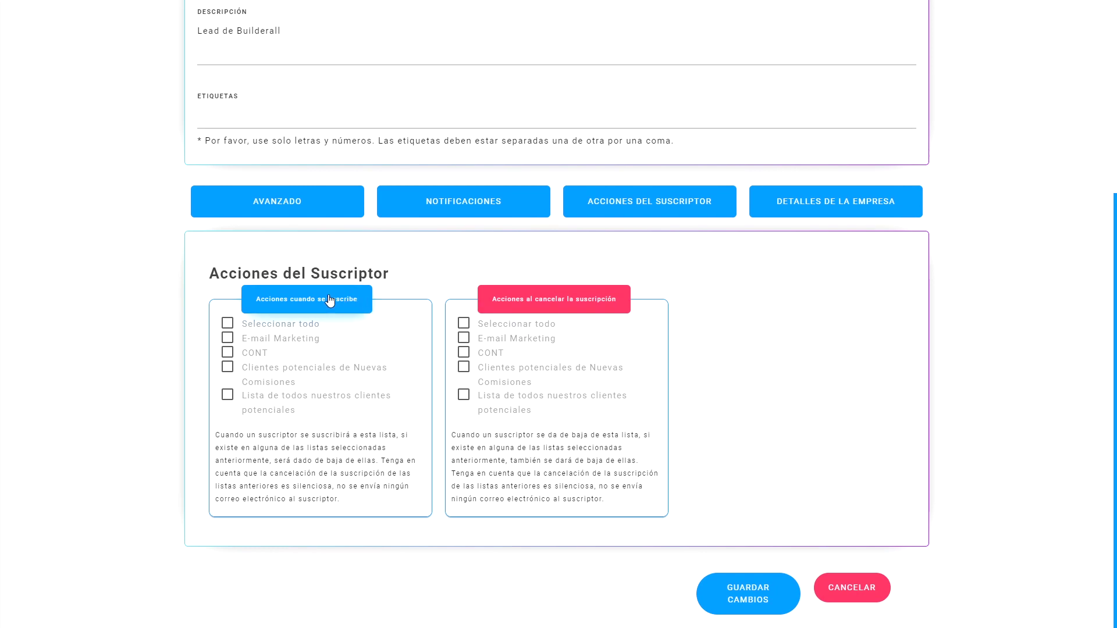
- Read the explanation of the Acciones cuando se suscribe option in the list's subscriber actions
drag(209, 273, 396, 275)
click(259, 307)
scroll(294, 169, up, 5)
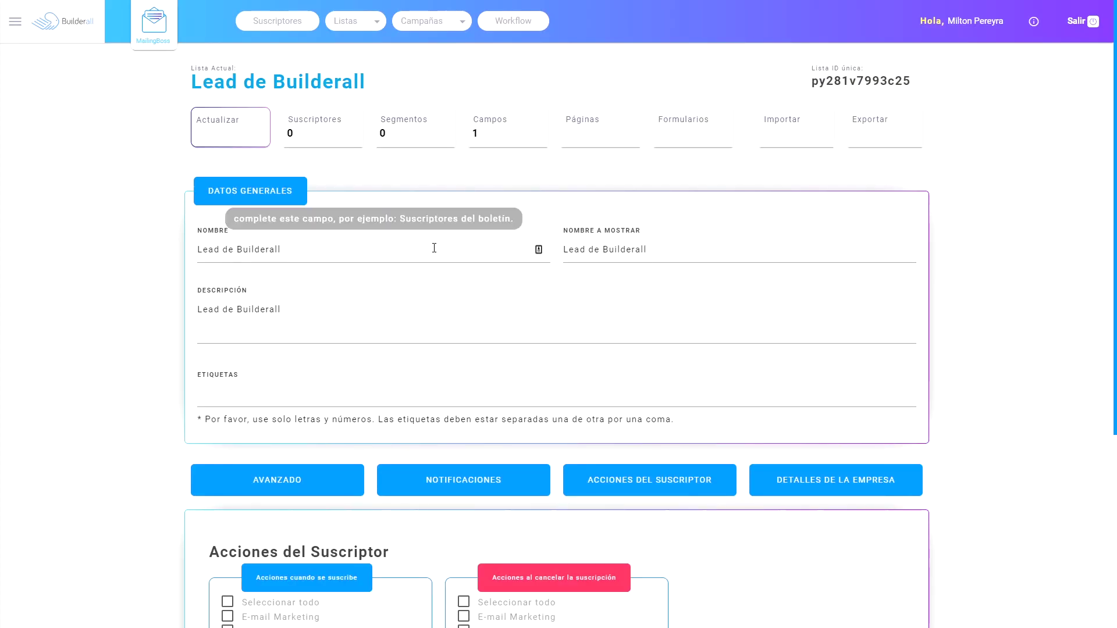
scroll(1069, 296, down, 4)
scroll(1069, 295, down, 1)
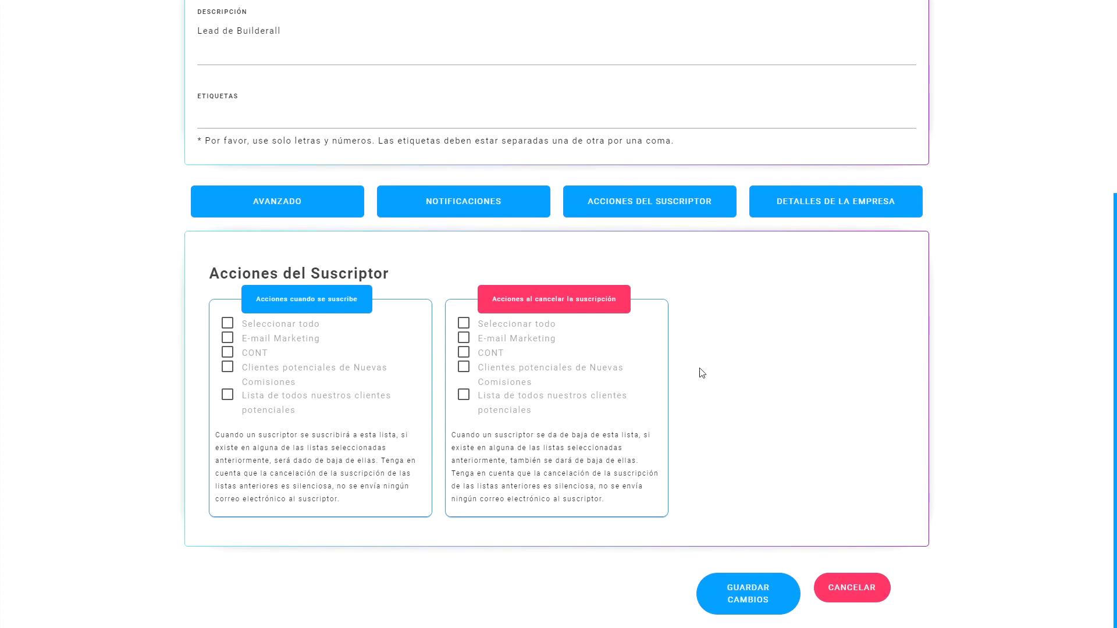
drag(217, 438, 345, 498)
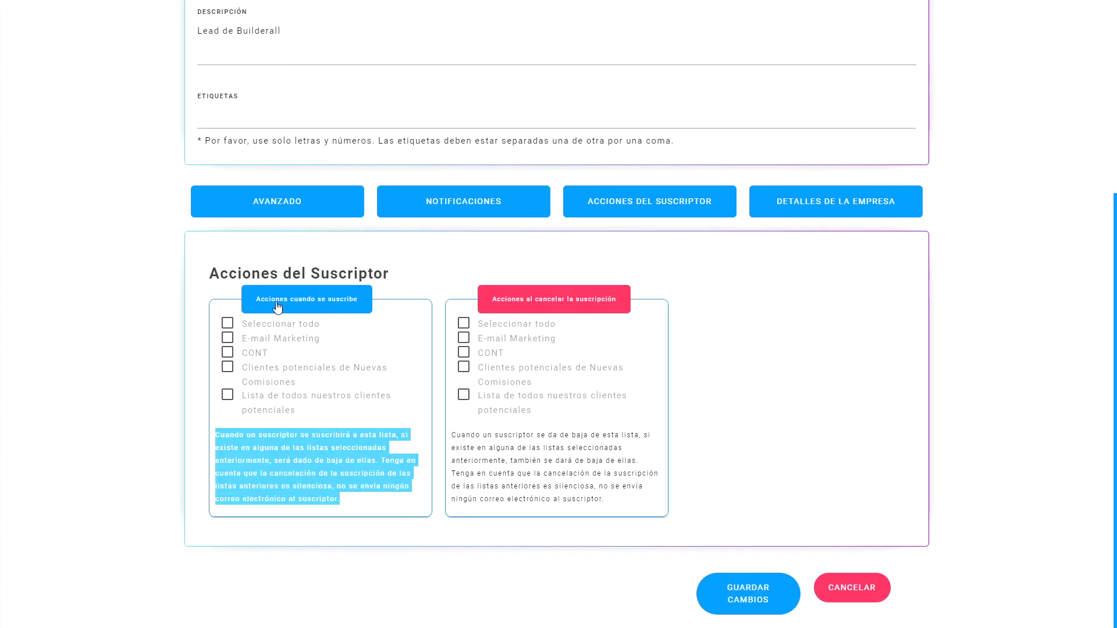
drag(216, 435, 393, 435)
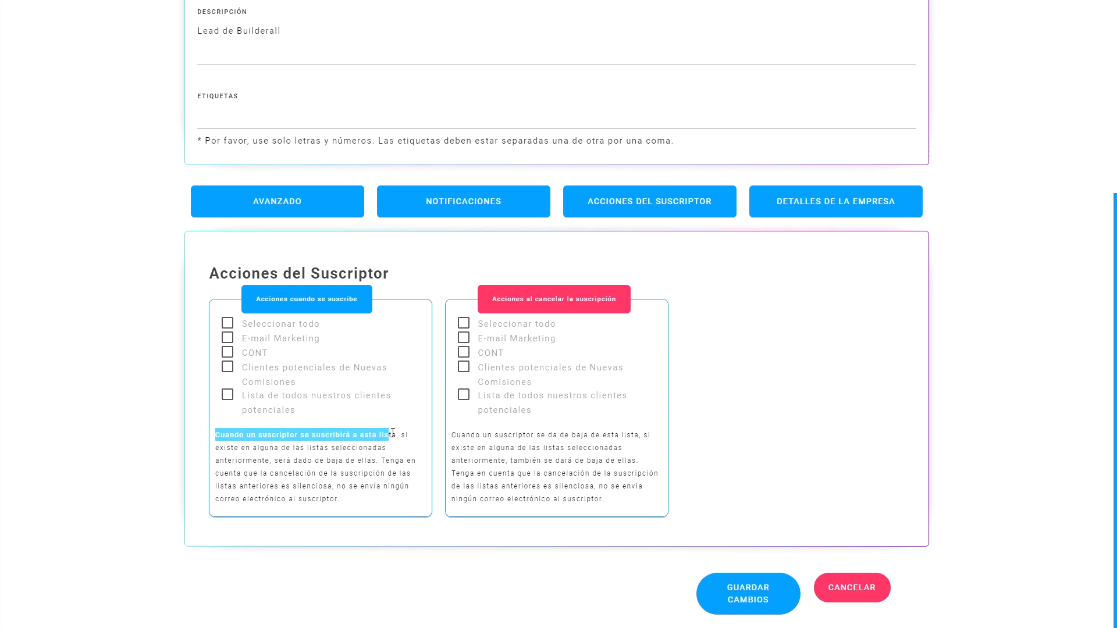
scroll(474, 294, up, 4)
scroll(407, 344, down, 4)
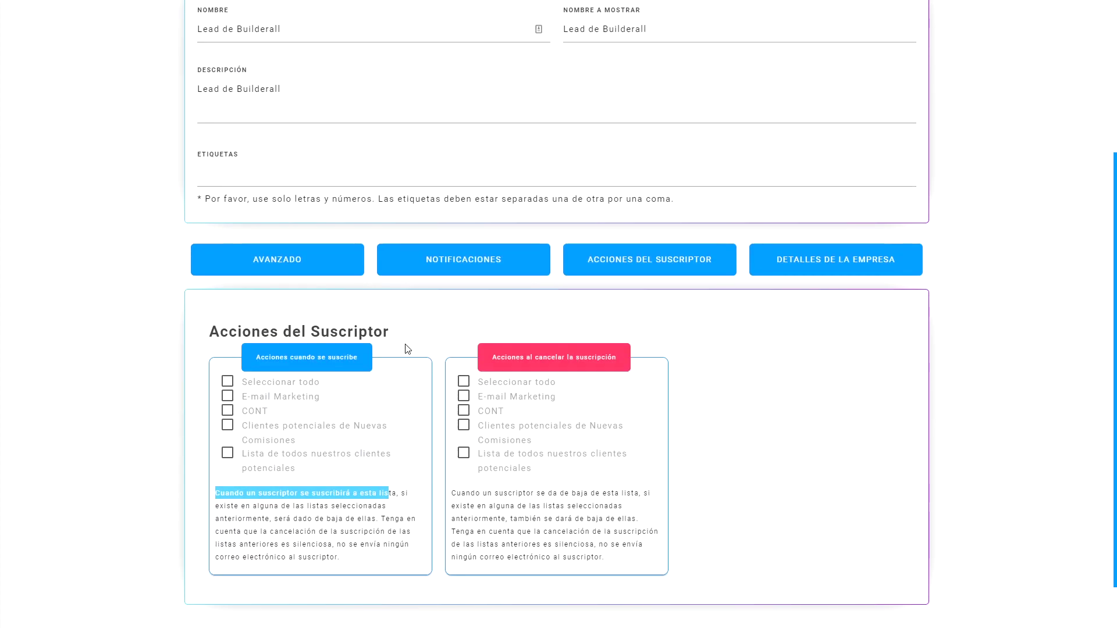
drag(401, 435, 270, 465)
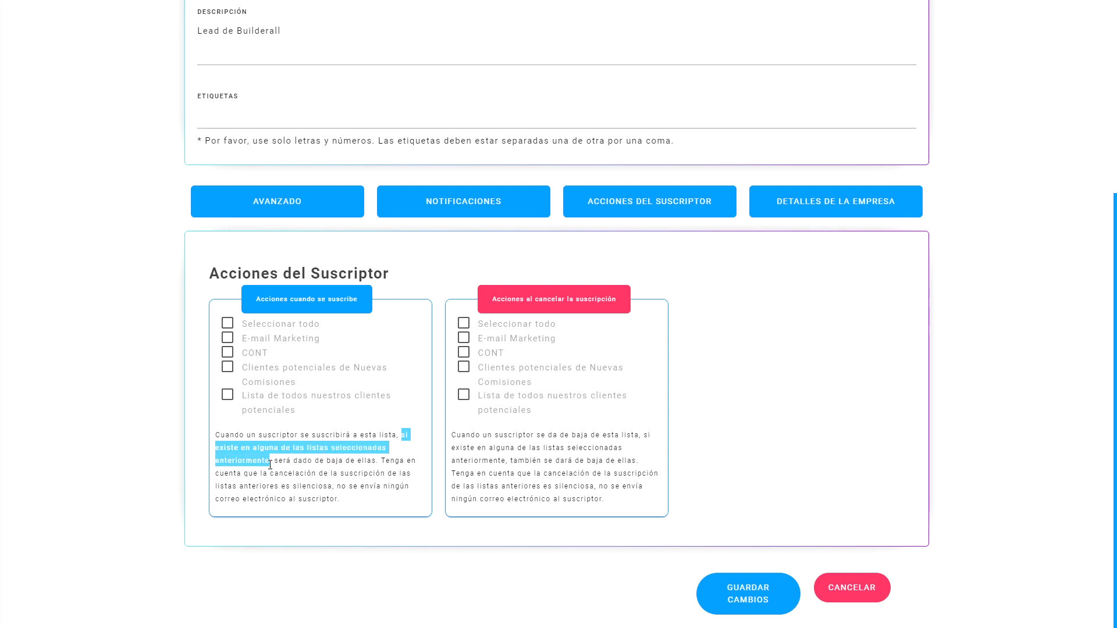
click(285, 471)
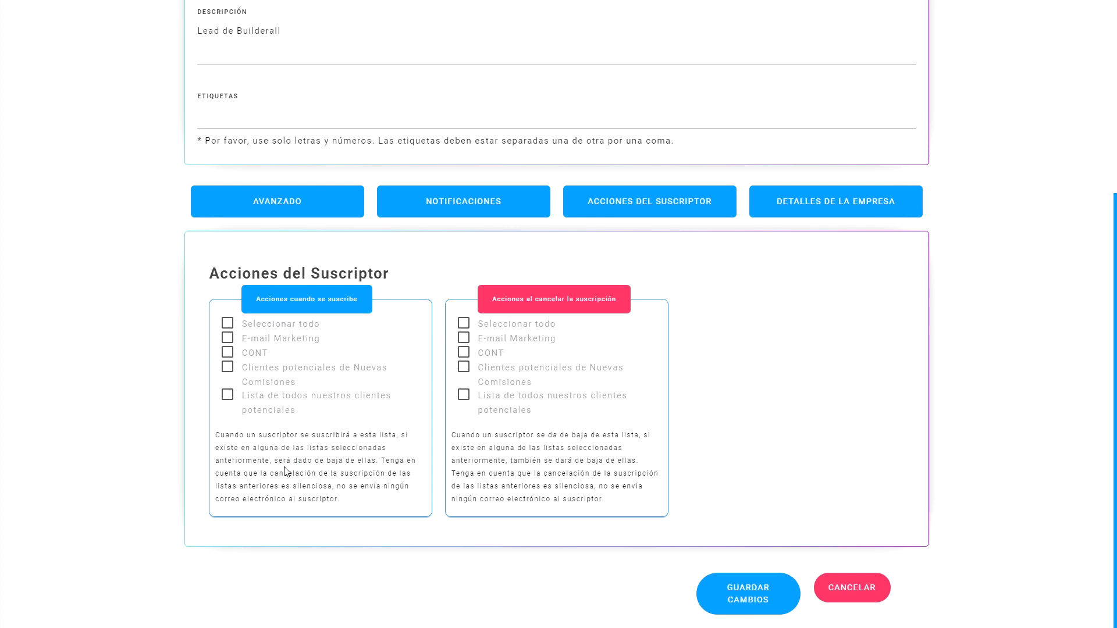
drag(275, 462, 347, 506)
click(349, 507)
- Select Clientes potenciales de Nuevas Comisiones as the list to unsubscribe from when someone subscribes to Lead de Builderall
scroll(339, 511, up, 4)
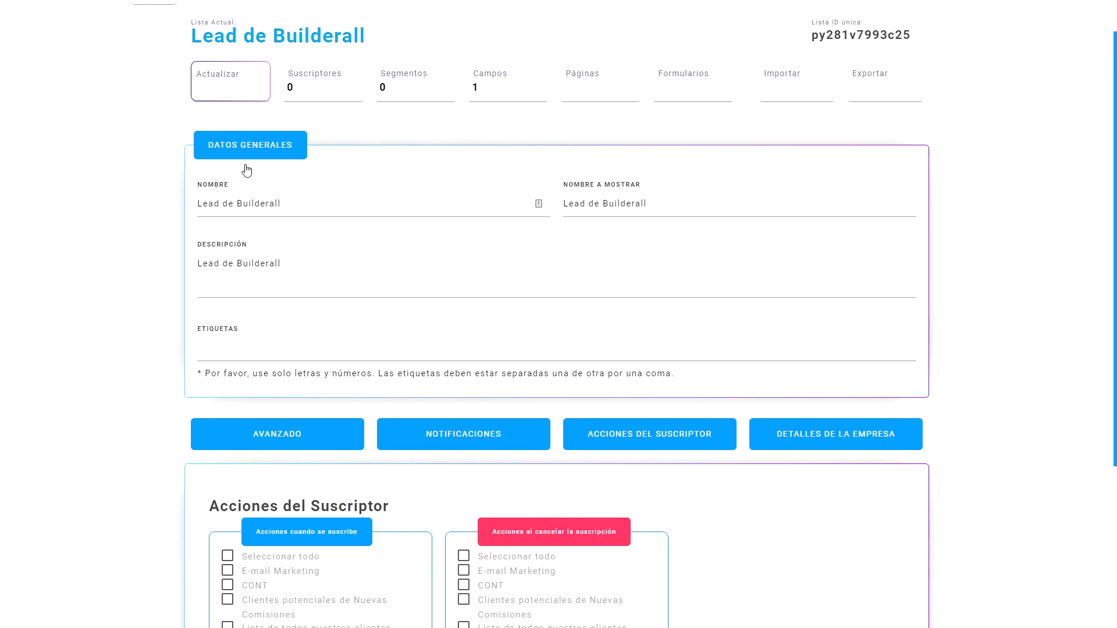
scroll(448, 197, down, 2)
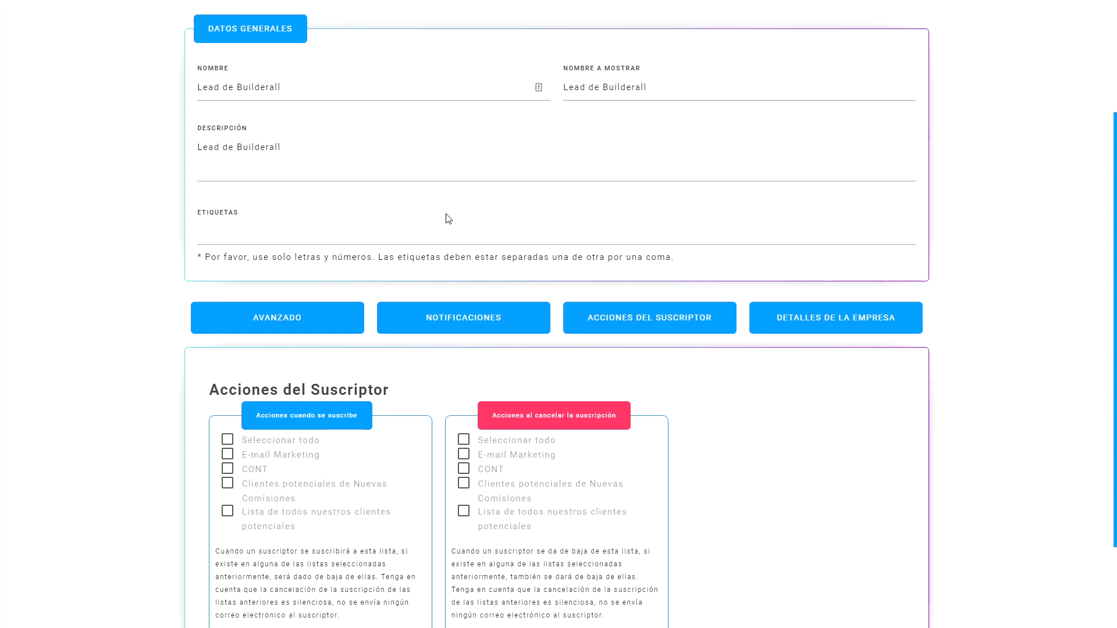
click(227, 488)
scroll(884, 484, down, 1)
scroll(884, 483, down, 1)
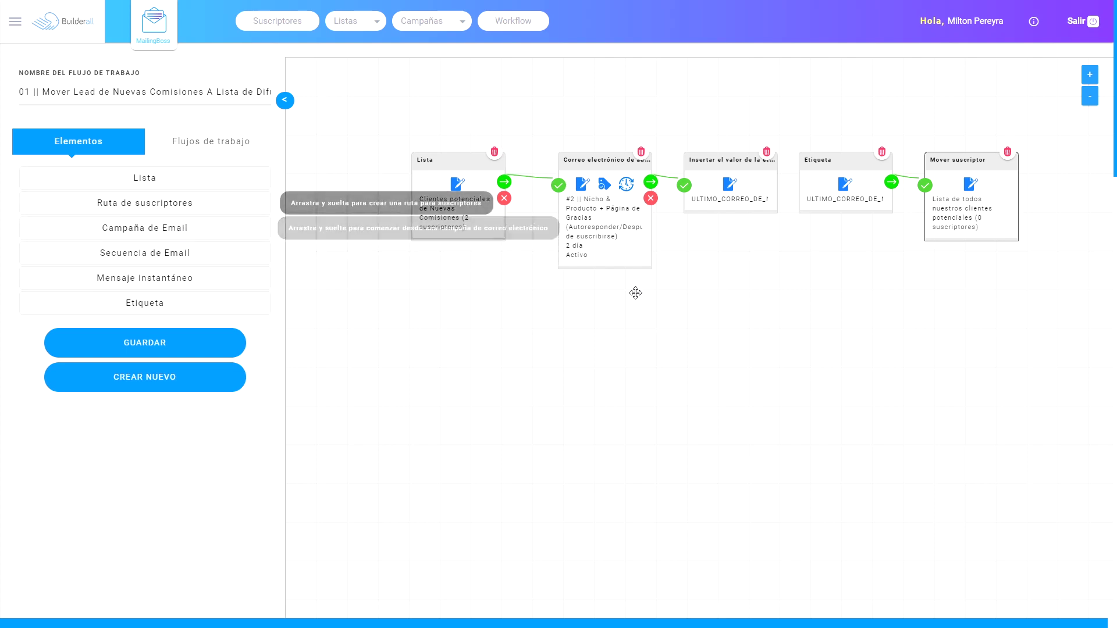
- Create a new workflow named "02 || Mover Lead de Nuevas Comisiones a Lead de Builderall"
click(203, 144)
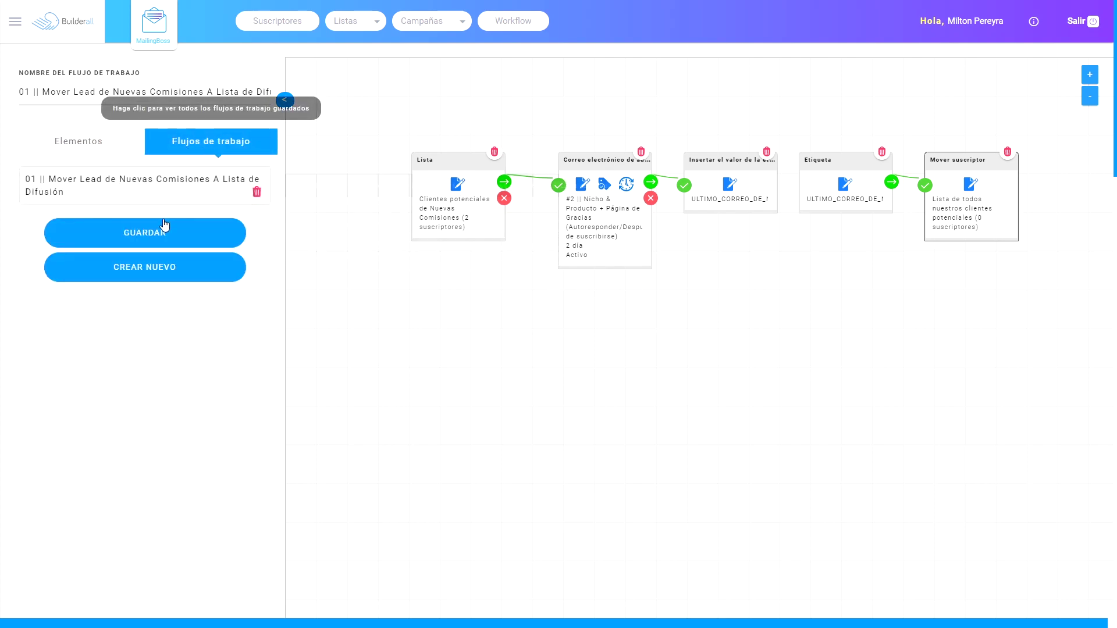
click(169, 271)
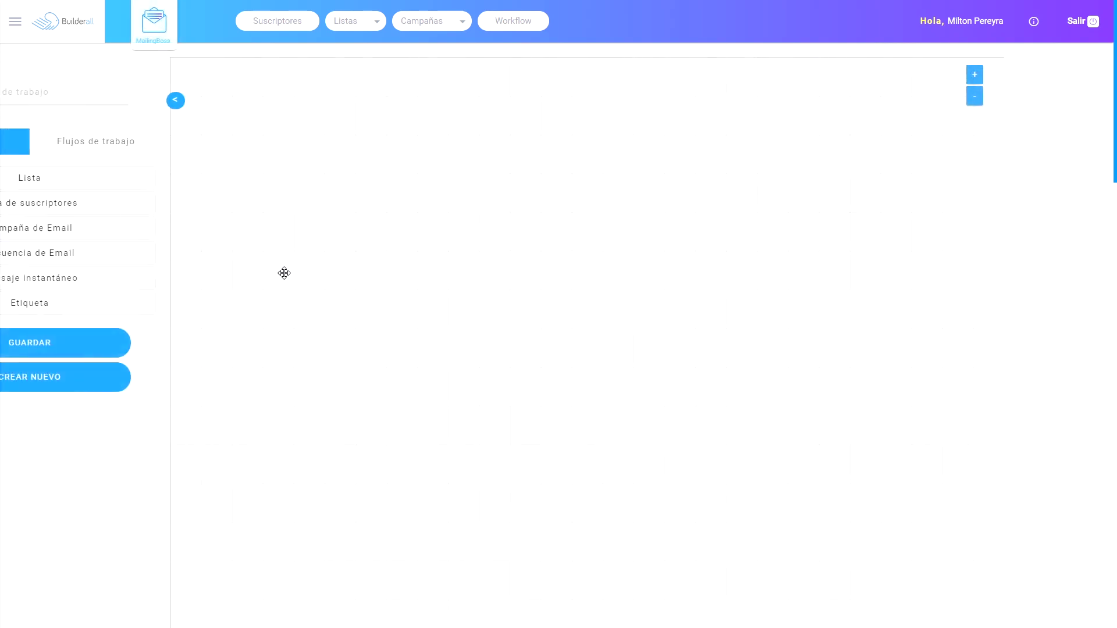
click(204, 99)
text(02)
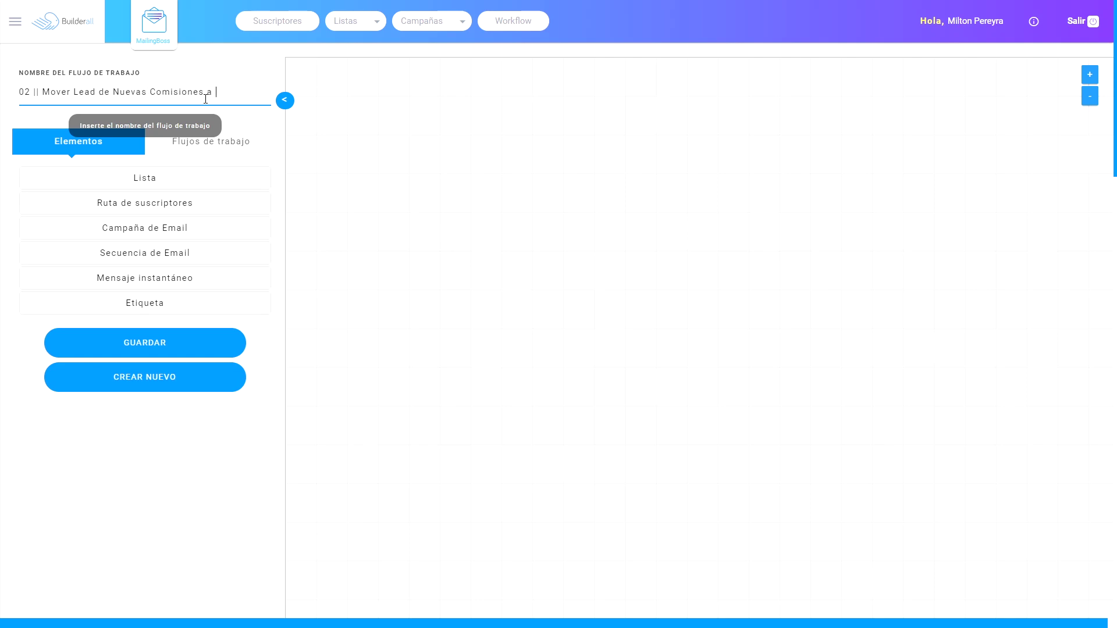
text(uilderall)
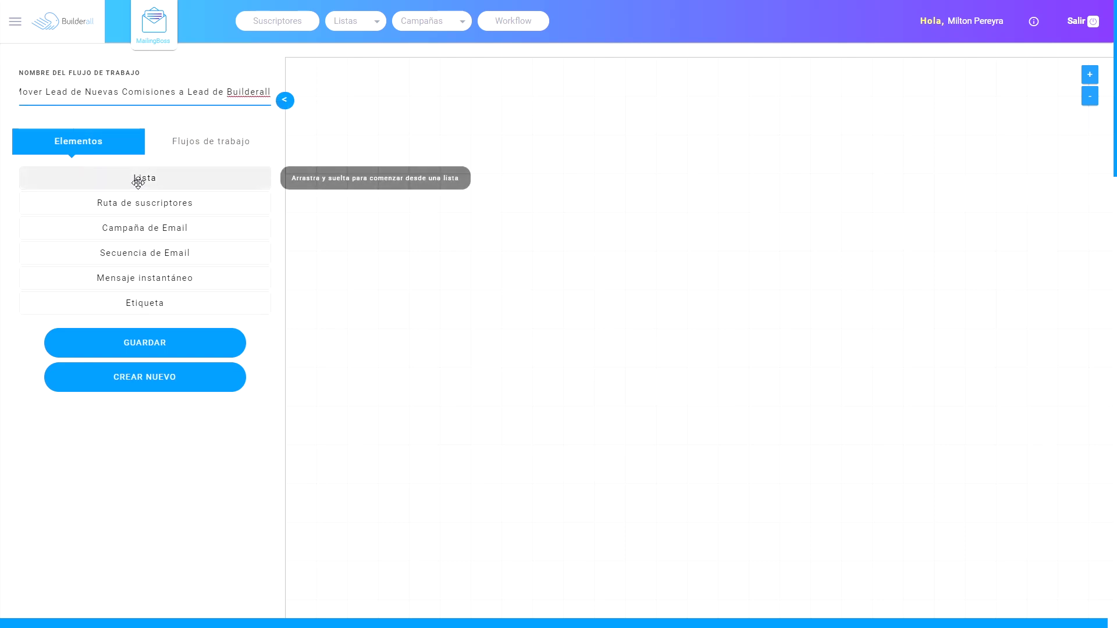
- Place a Lista element on the canvas and assign the Lead de Builderall list to it
drag(134, 182, 450, 206)
click(449, 202)
click(481, 133)
click(441, 155)
click(555, 285)
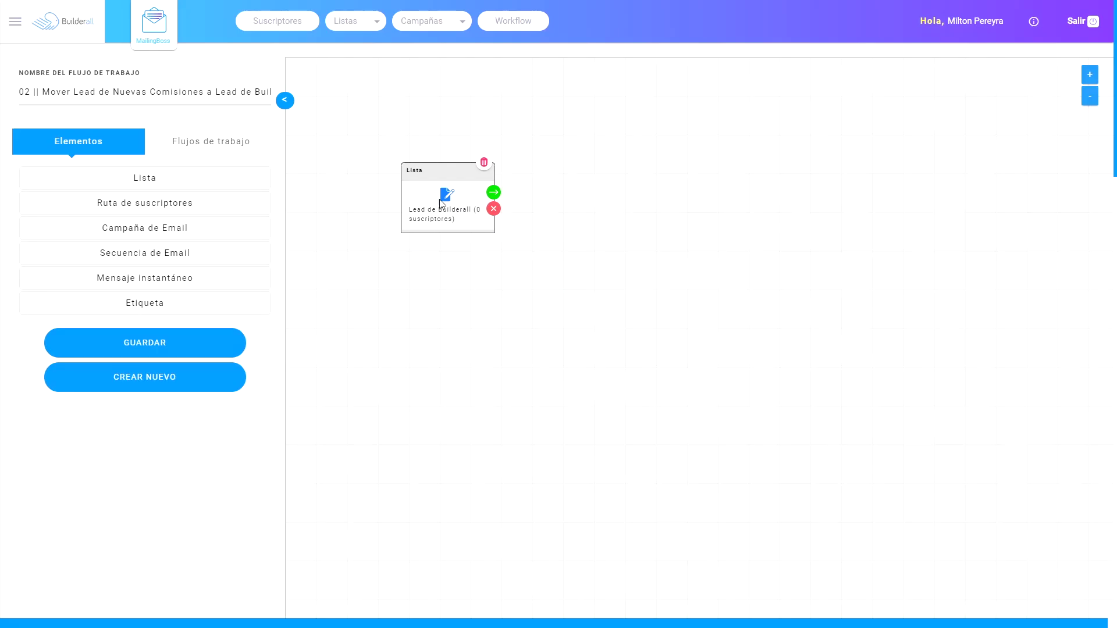
- Add a Usuario removido action after the Lista element and set its list to Clientes potenciales de Nuevas Comisiones
click(494, 193)
click(555, 181)
click(569, 191)
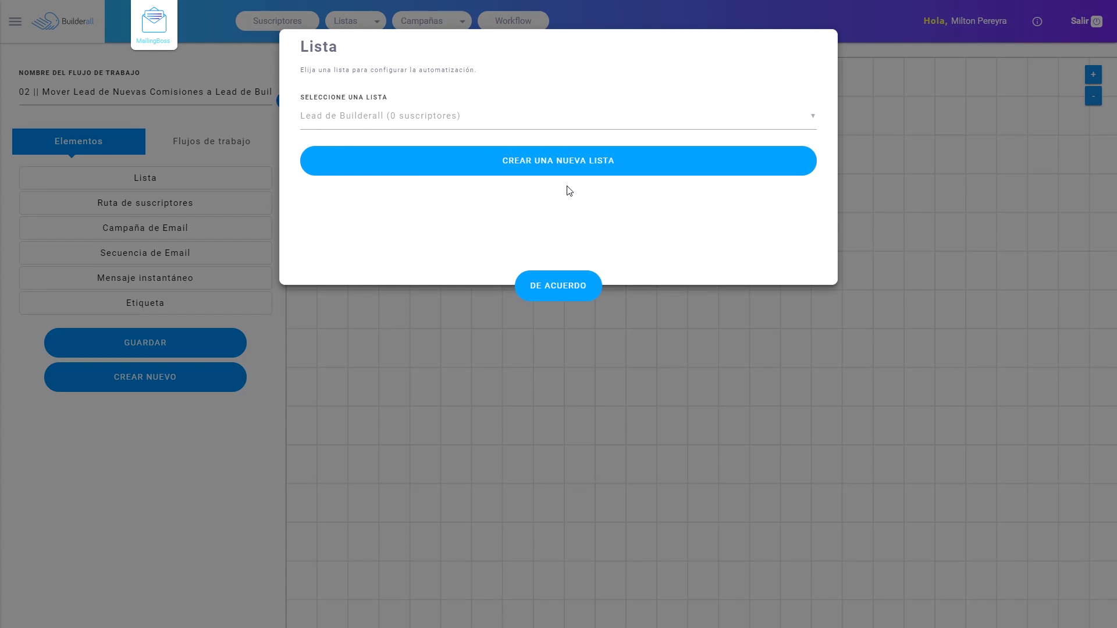
click(394, 114)
click(429, 206)
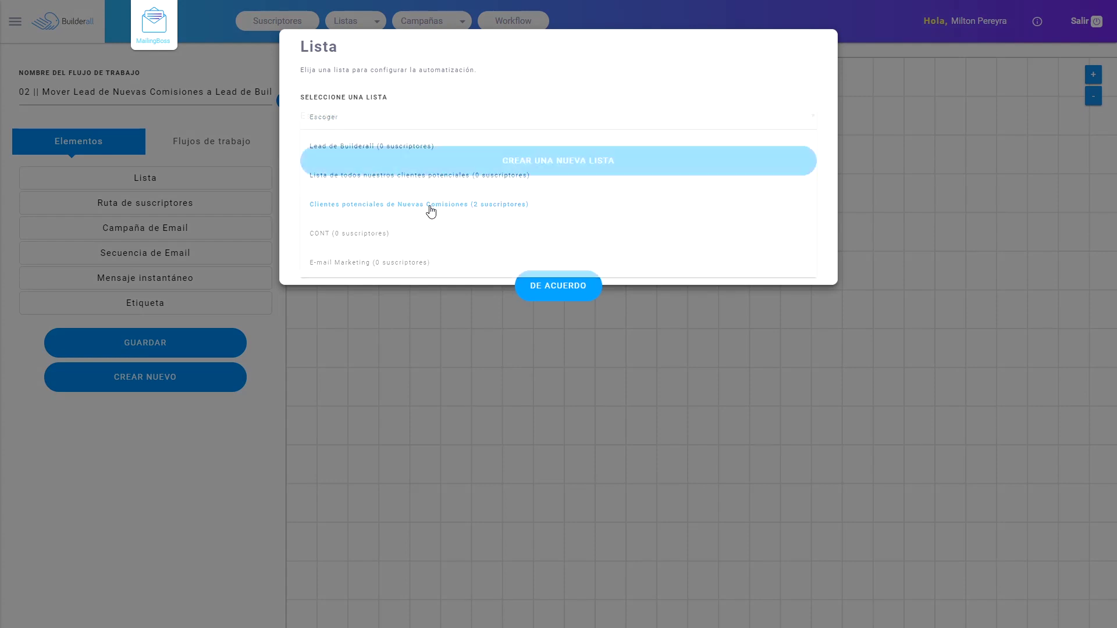
click(567, 285)
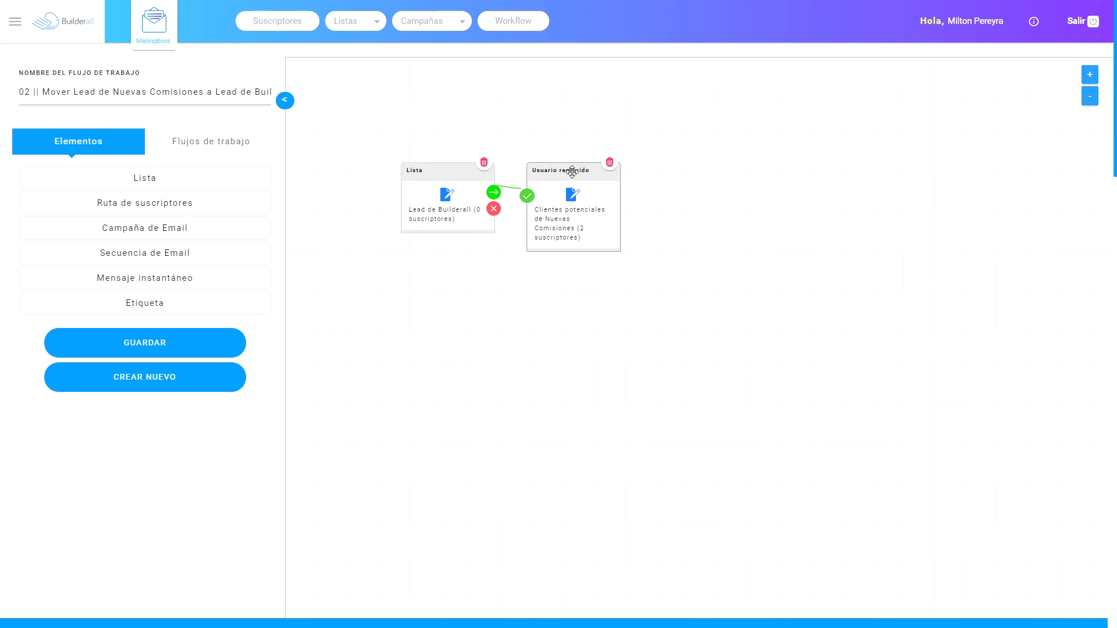
- Move the Usuario removido element above and further away from the Lista element on the canvas
drag(566, 169, 628, 117)
click(497, 197)
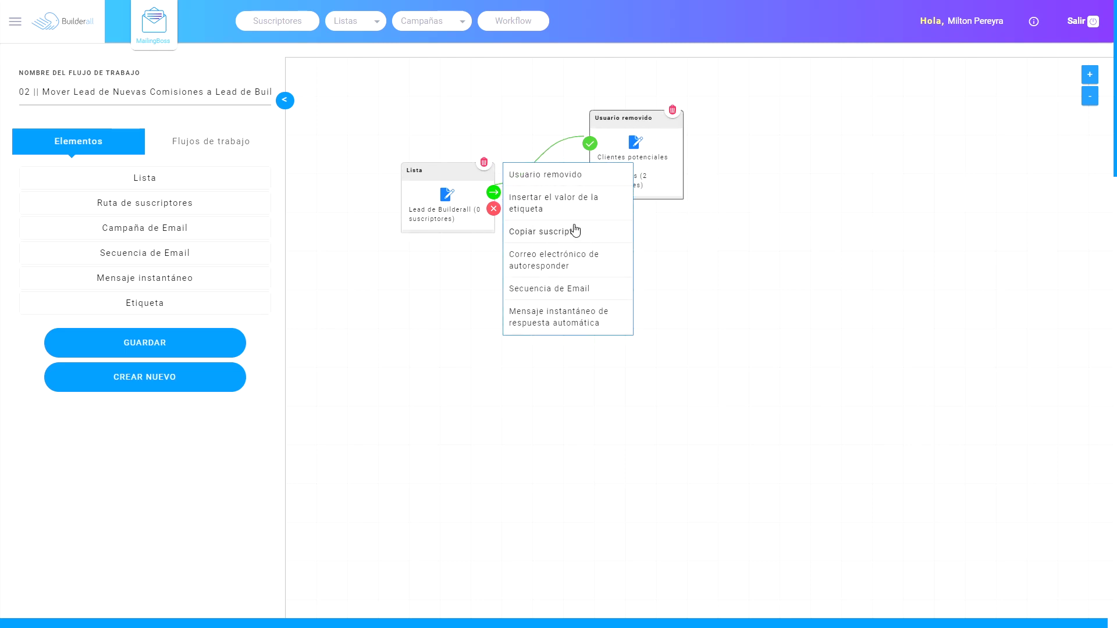
click(569, 260)
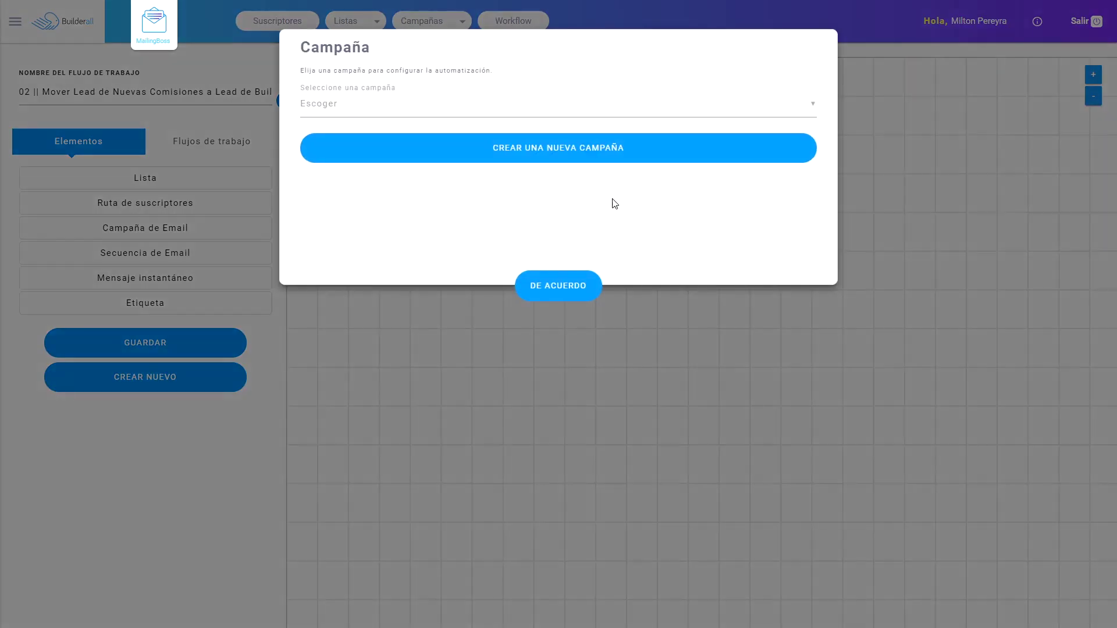
click(556, 288)
click(620, 192)
click(610, 161)
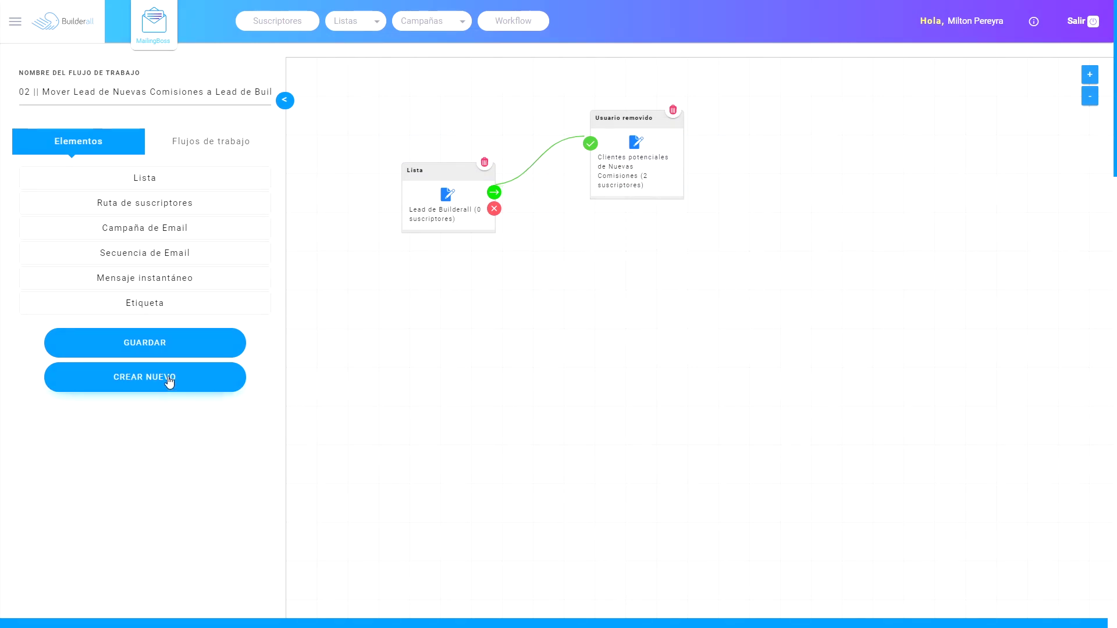
- Save the current workflow and create a new one named "03 || Correo para Leads de Builderall"
click(192, 345)
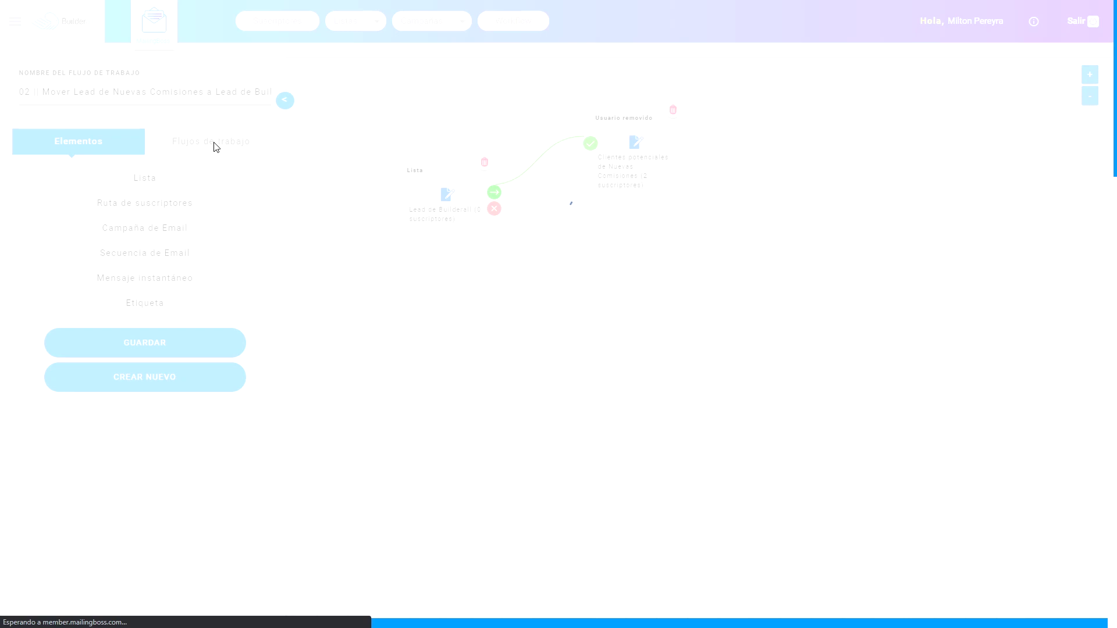
click(238, 146)
click(173, 309)
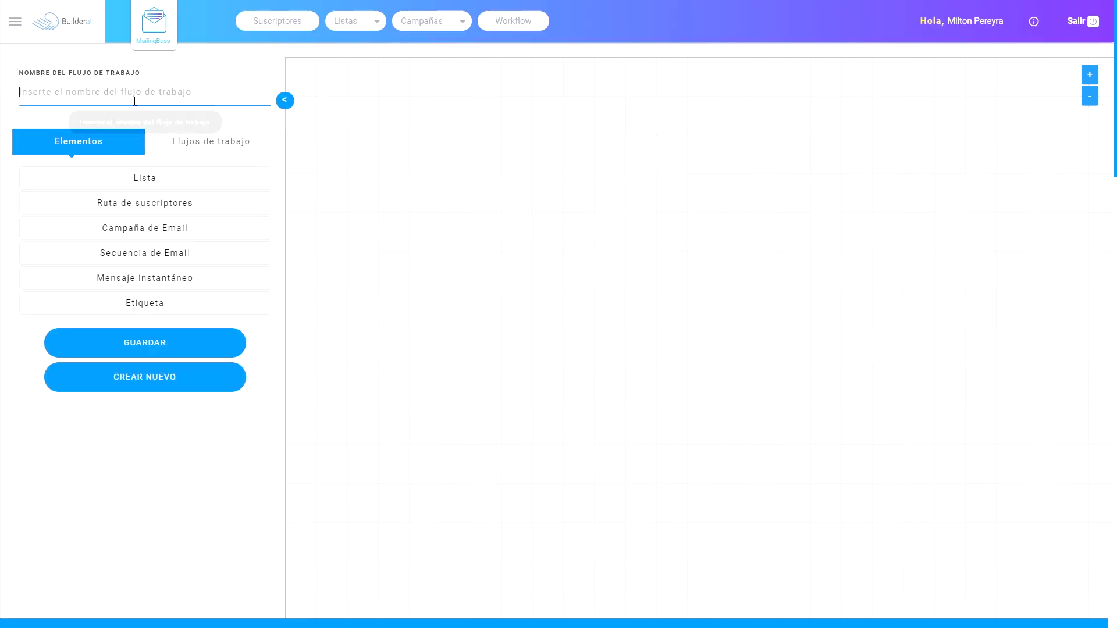
text(03 || Correo para Leads de Builderall)
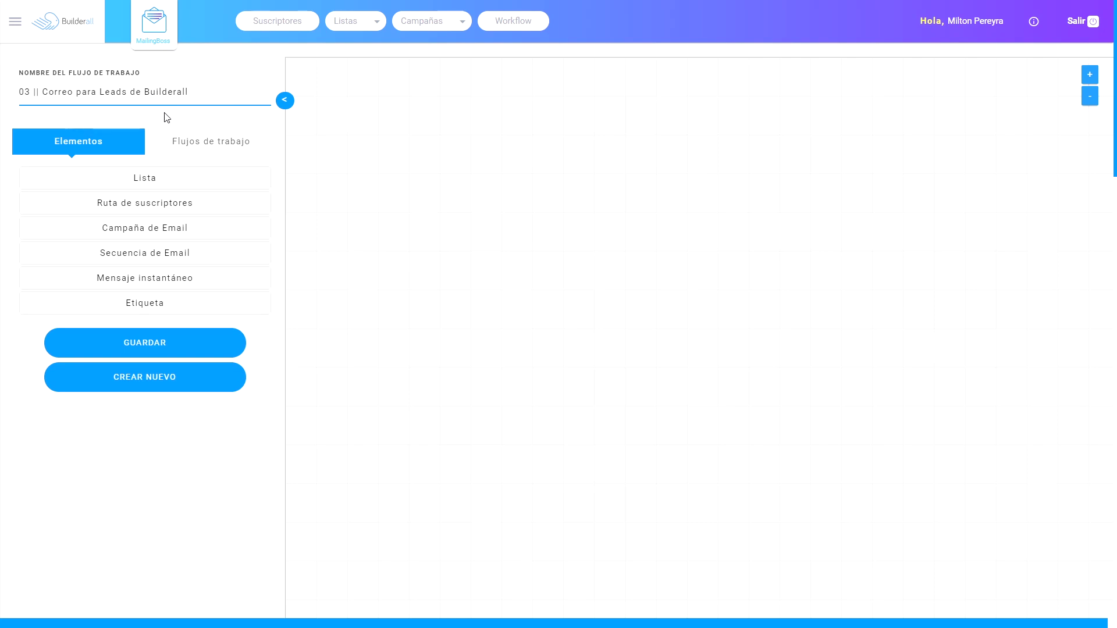
- Place a Lista element on the new workflow's canvas and set its list to Lead de Builderall
click(156, 177)
drag(560, 178, 509, 185)
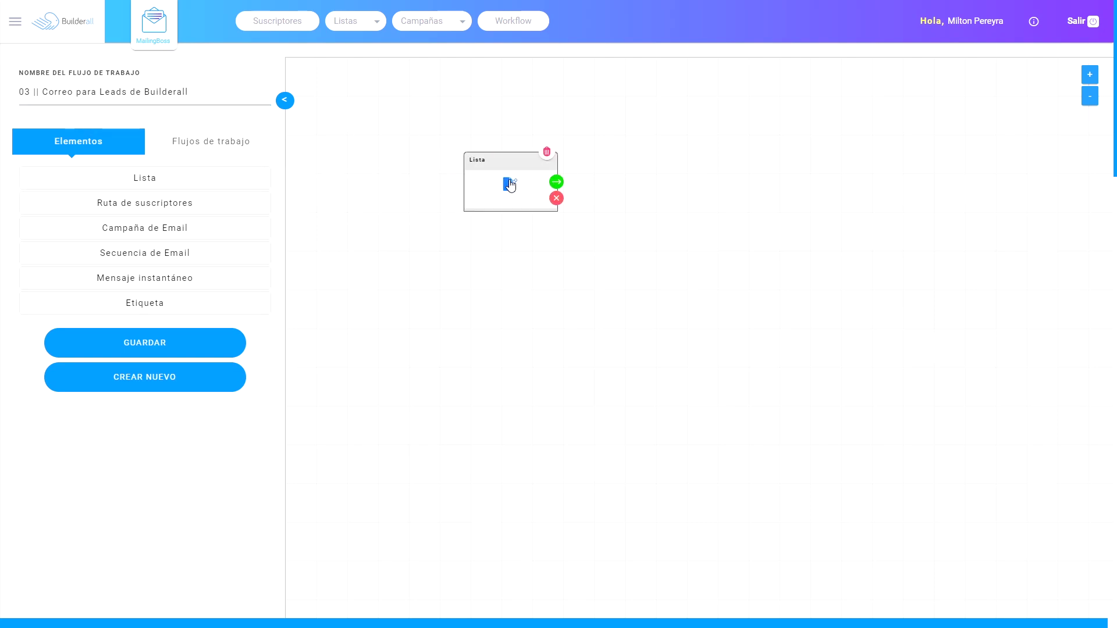
click(509, 185)
click(434, 115)
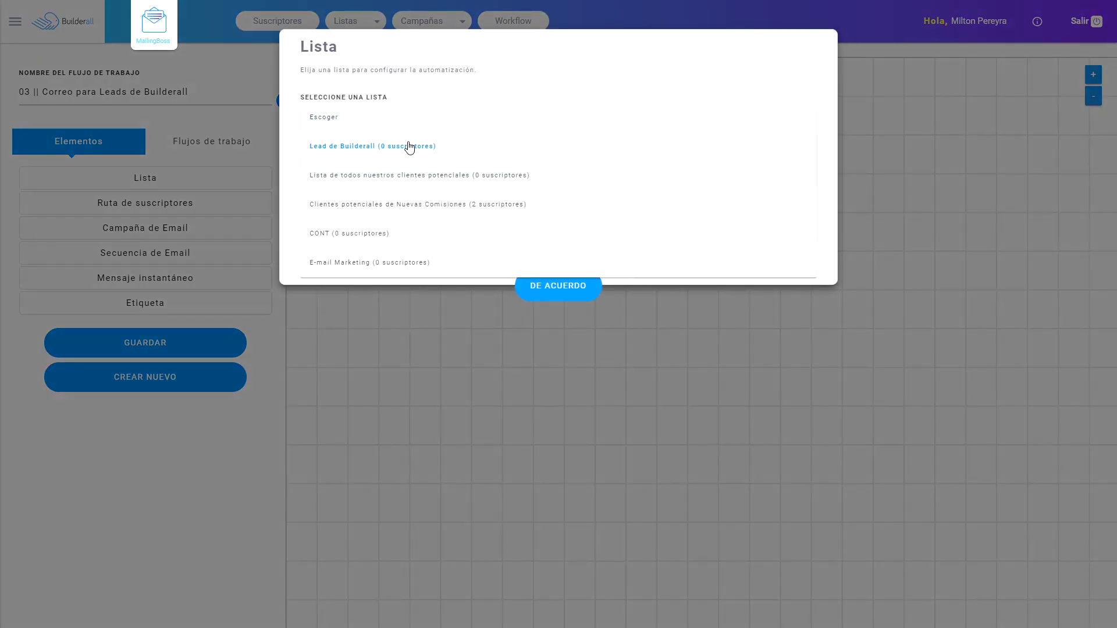
click(411, 147)
- Add a Correo electrónico de autoresponder action after the Lista element and create a new campaign named "Ejemplo" for it
click(557, 182)
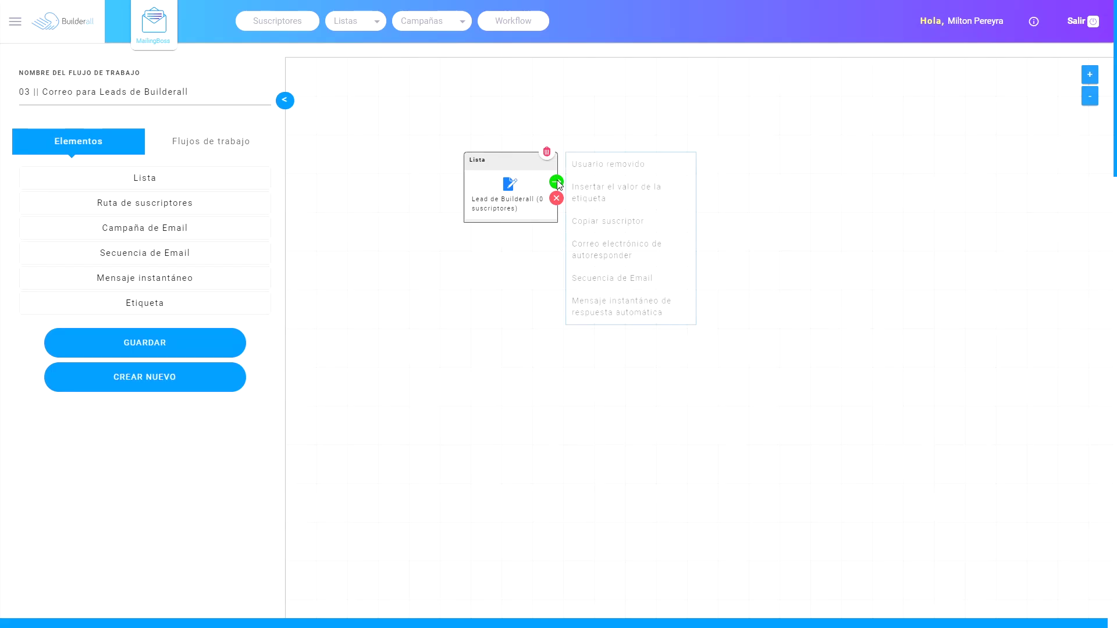
click(639, 258)
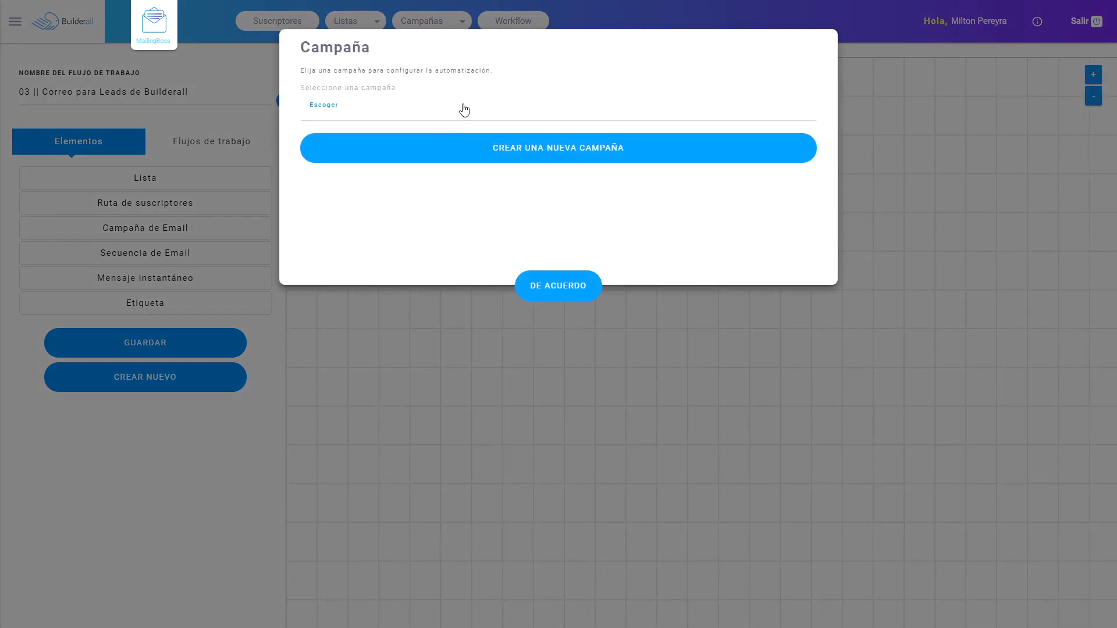
click(559, 154)
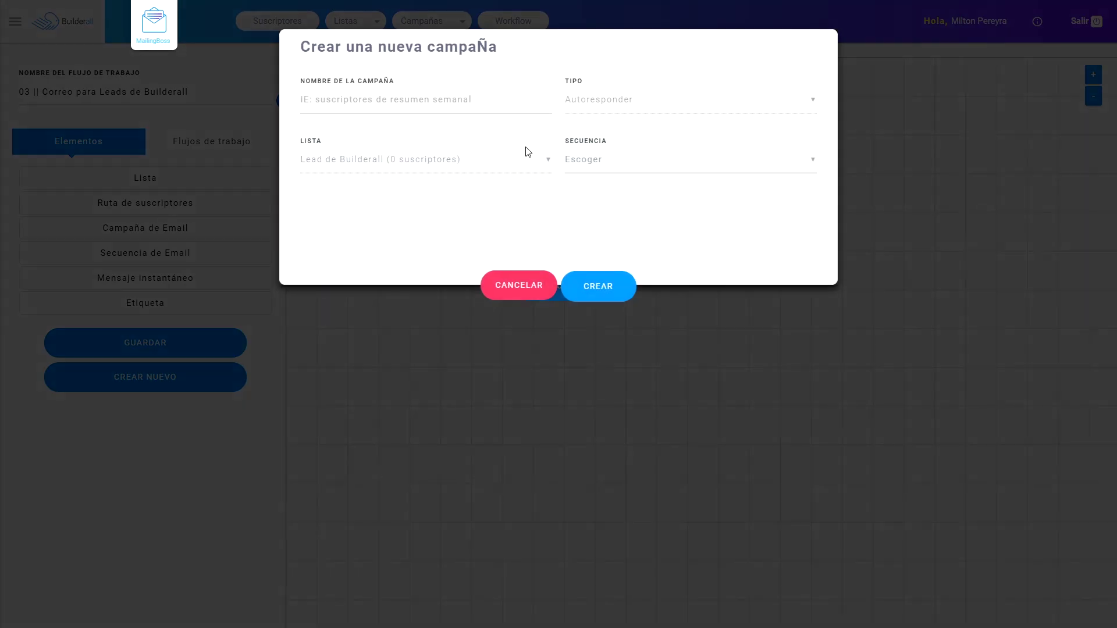
click(433, 107)
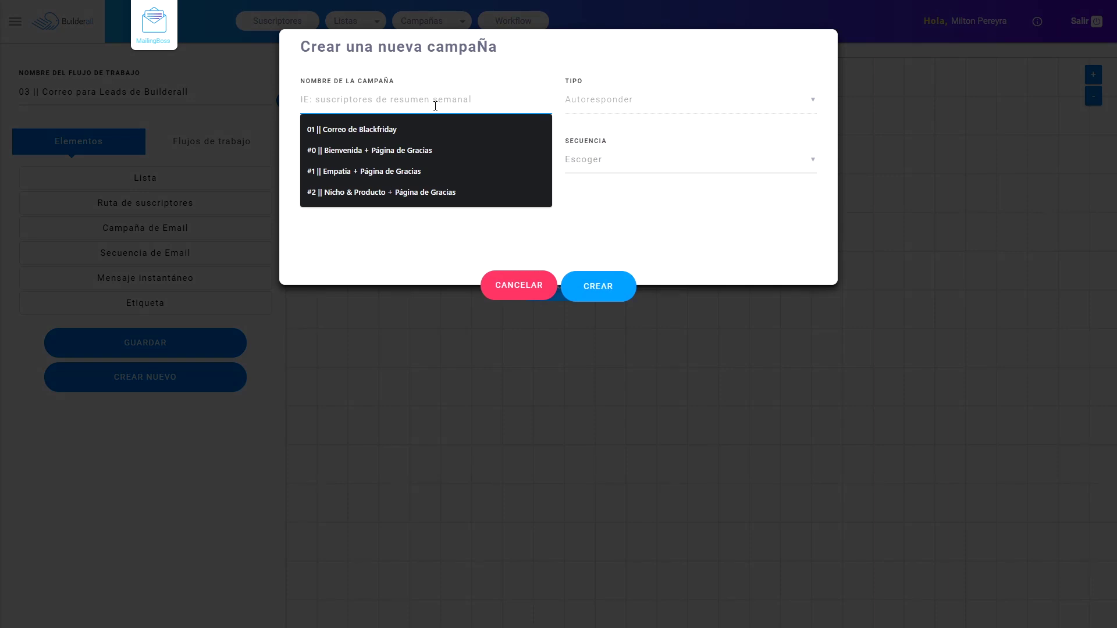
text(Ejemplo)
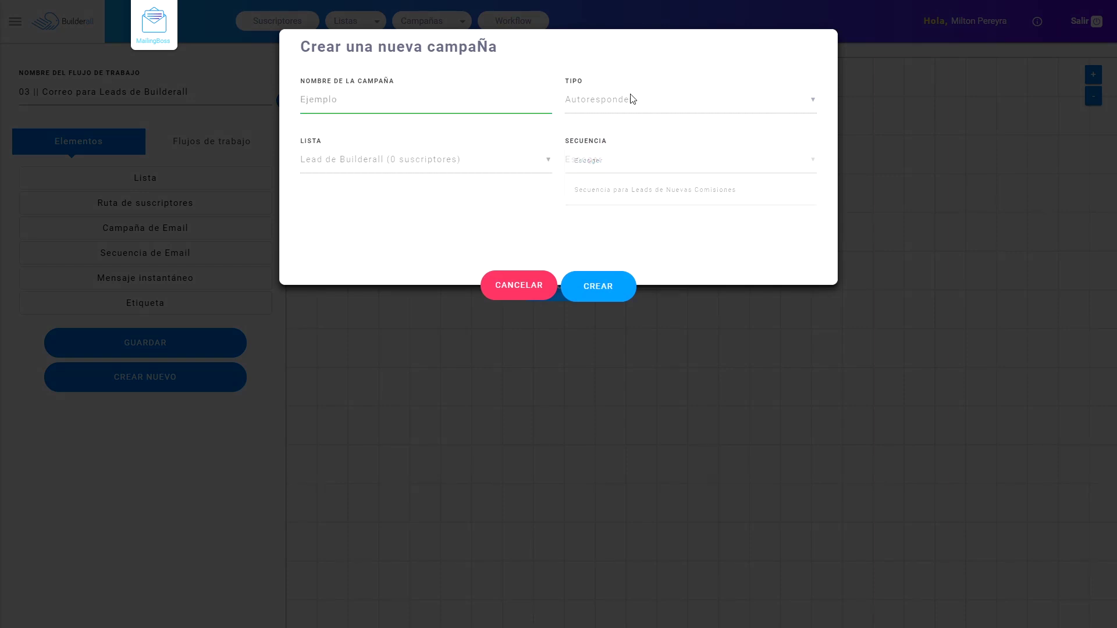
click(600, 173)
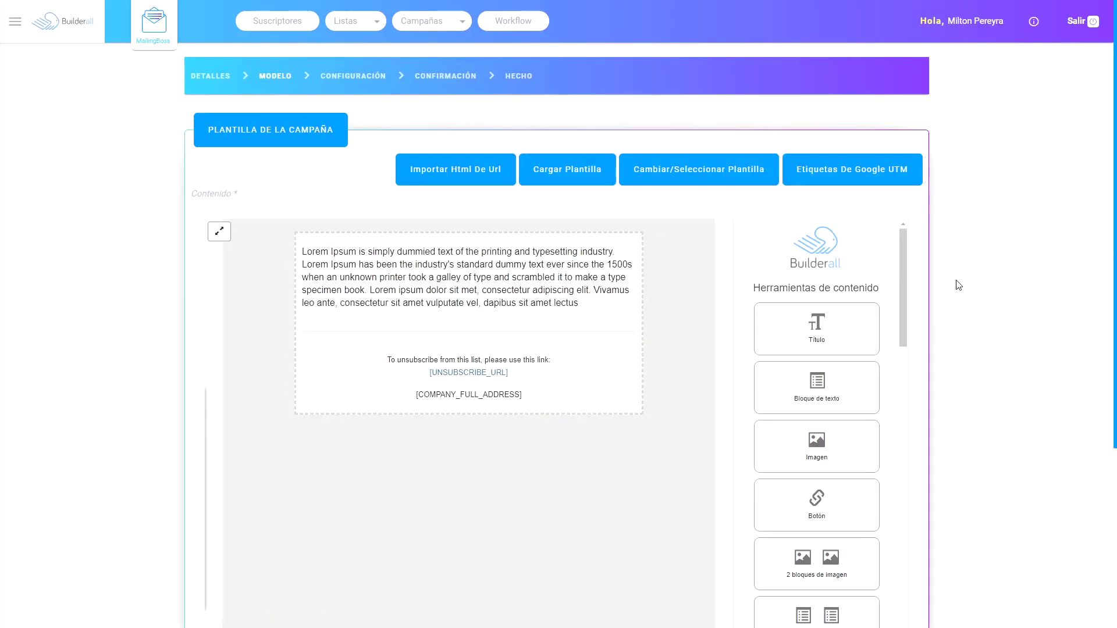
- Save the Ejemplo campaign with its default template and move its email element slightly away from the Lista element
scroll(954, 274, down, 4)
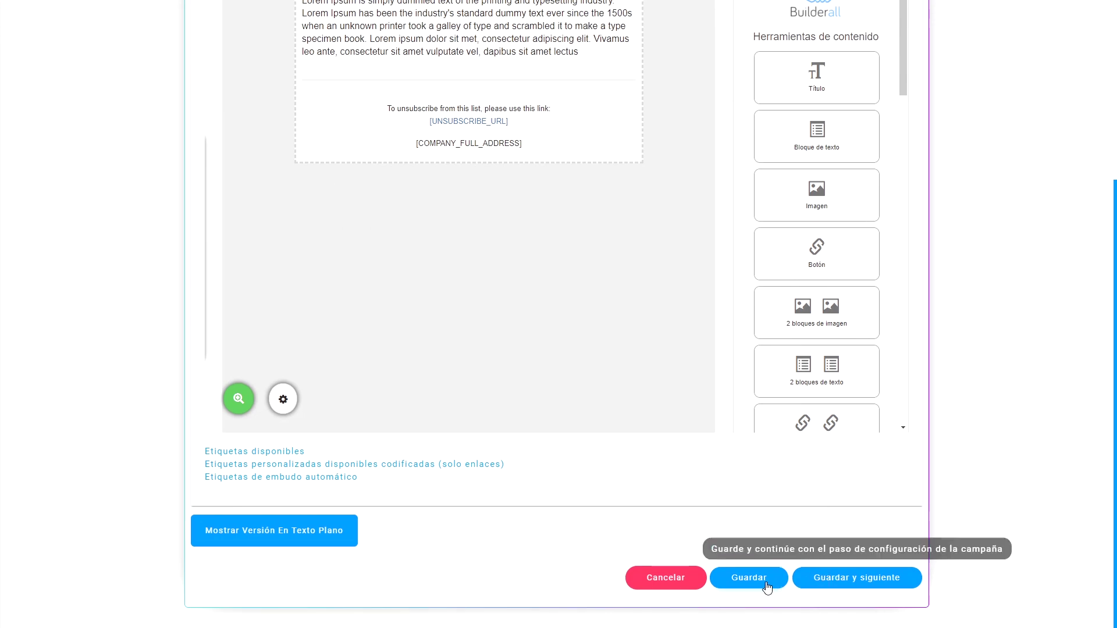
click(749, 577)
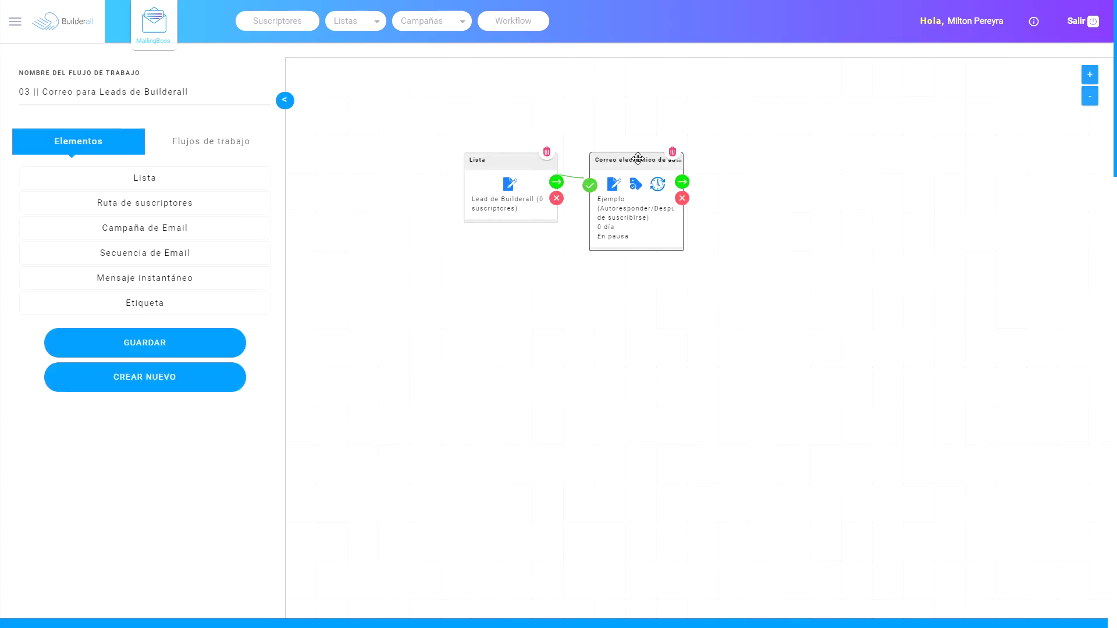
mouse_move(641, 157)
mouse_down()
mouse_move(674, 157)
mouse_move(651, 157)
mouse_up()
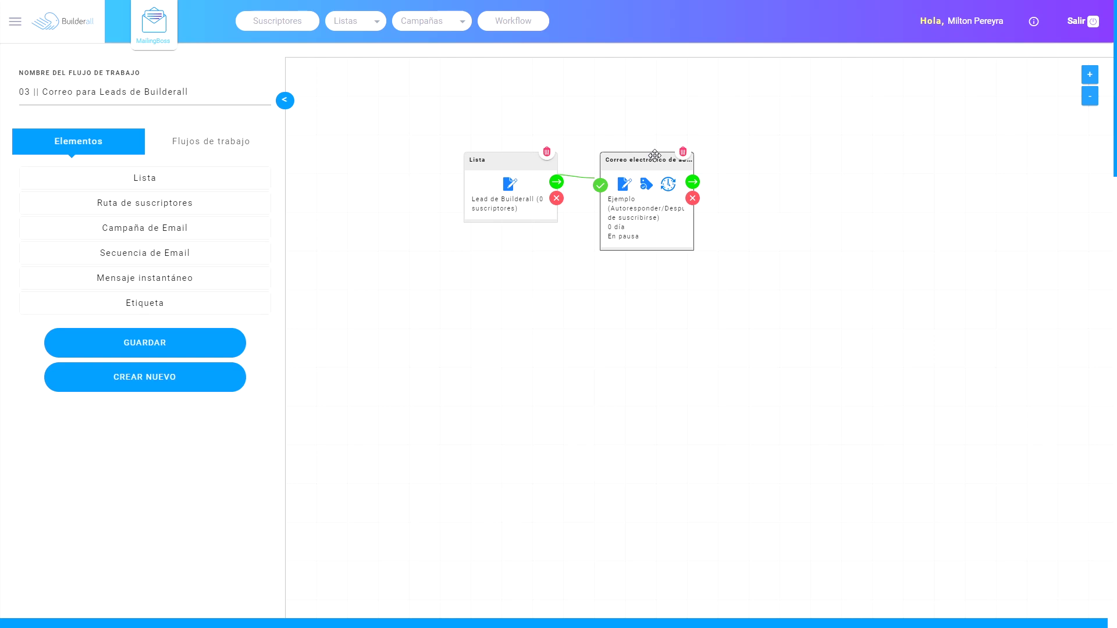
- Check the Ejemplo email element's tag filter and timing settings, closing both without changes
click(646, 186)
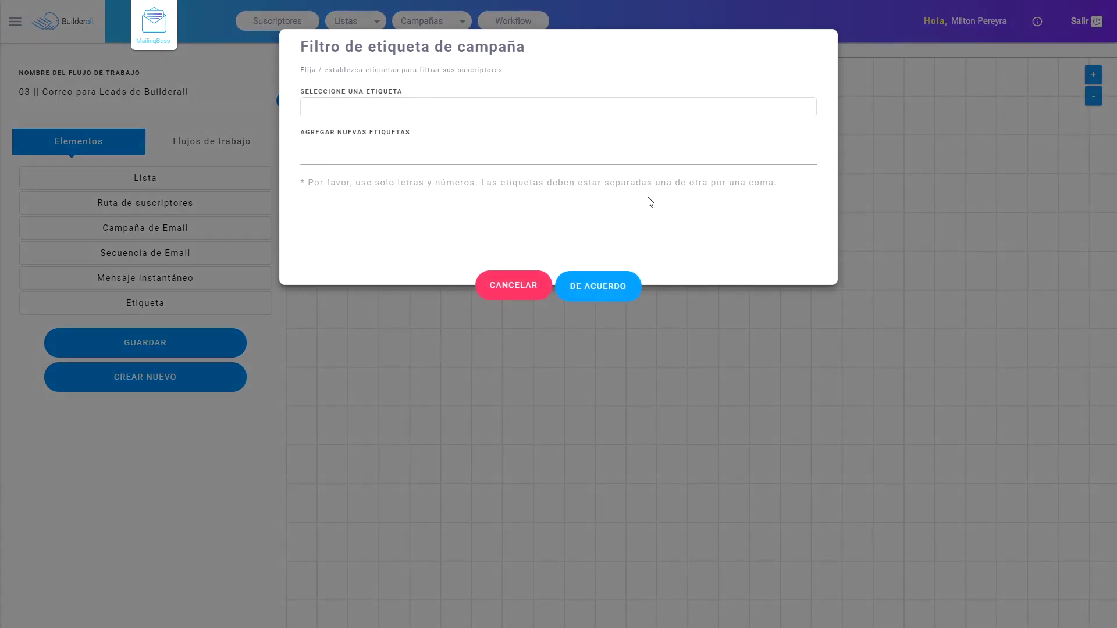
click(519, 294)
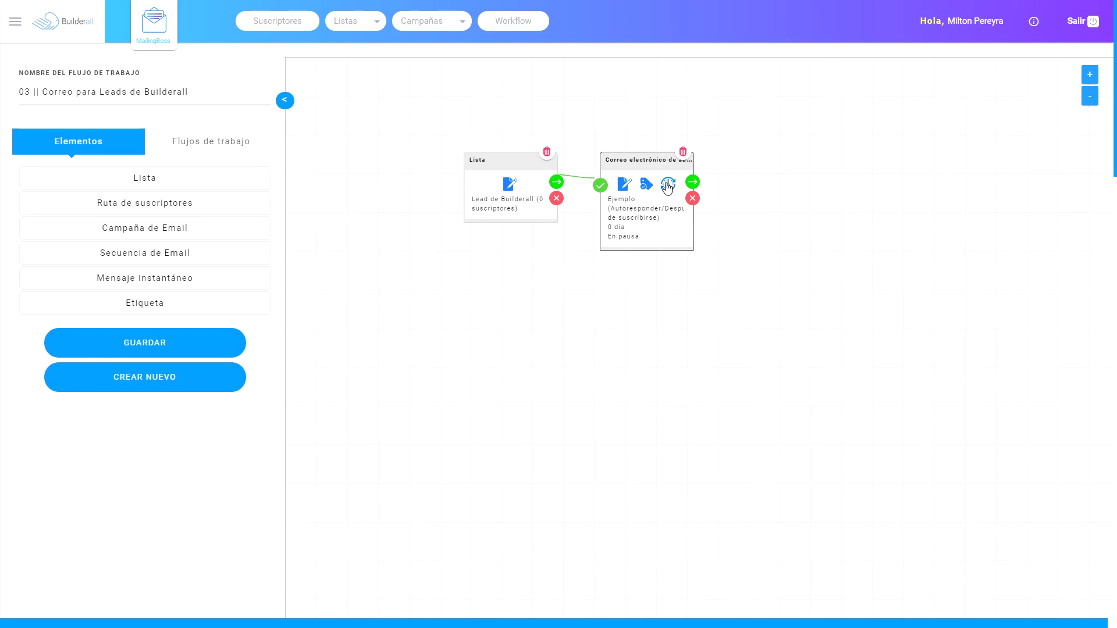
click(667, 187)
click(531, 282)
- Add a Click en enlace action after the Ejemplo email element without choosing a URL
click(693, 183)
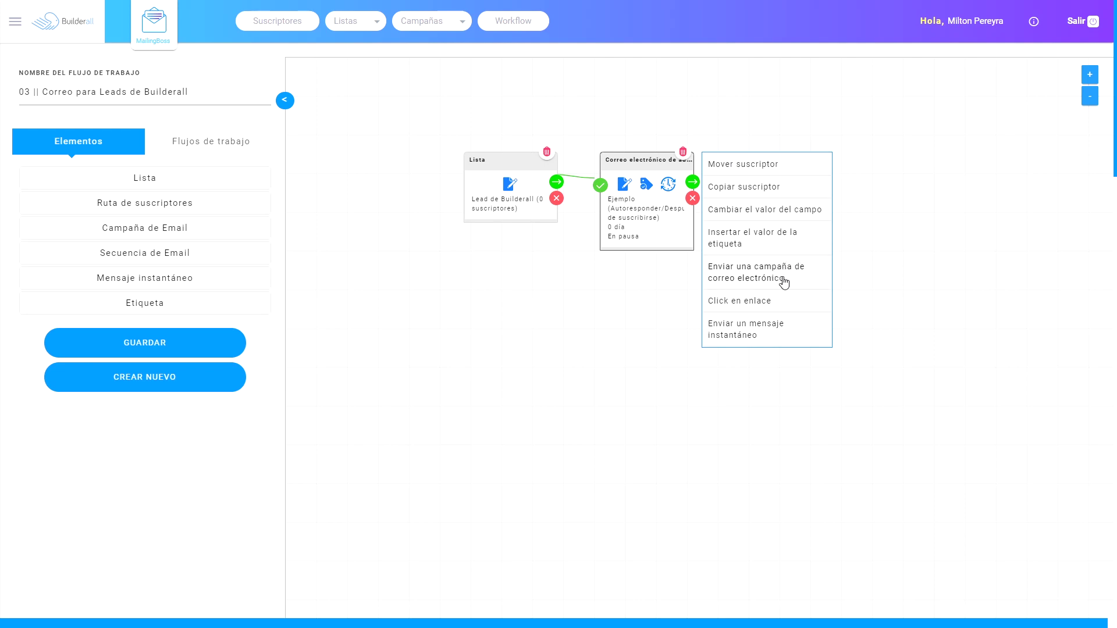
click(753, 302)
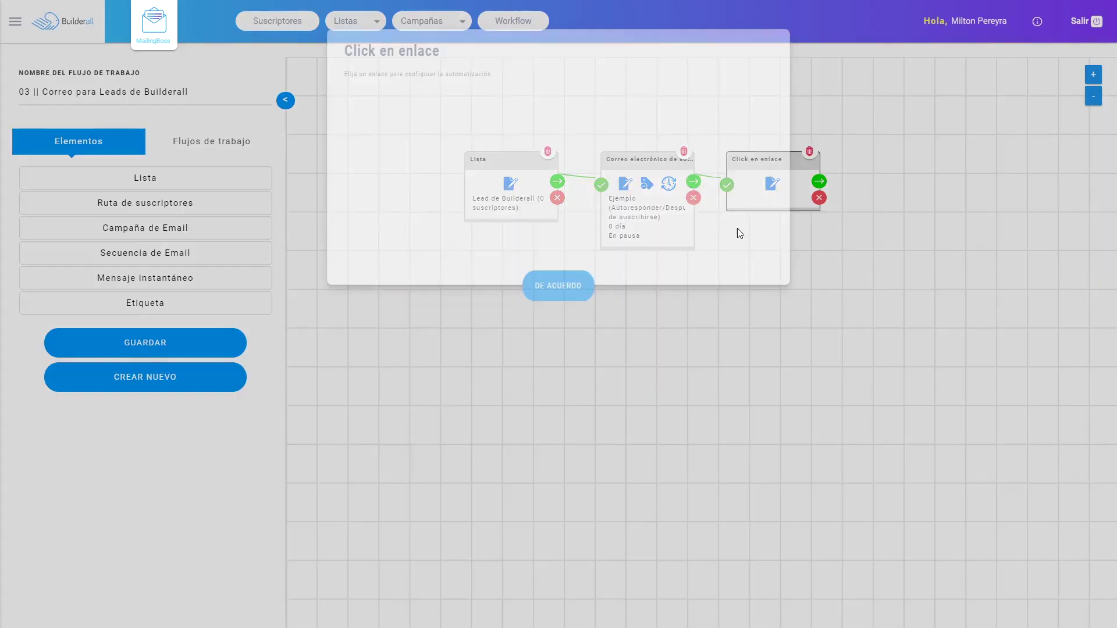
click(505, 126)
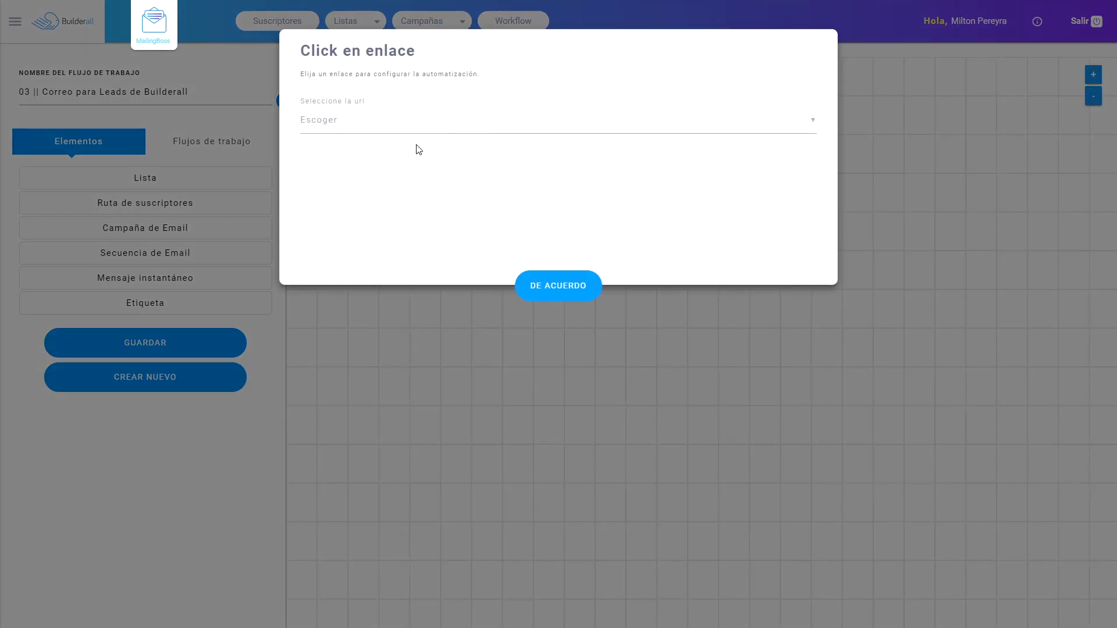
click(561, 288)
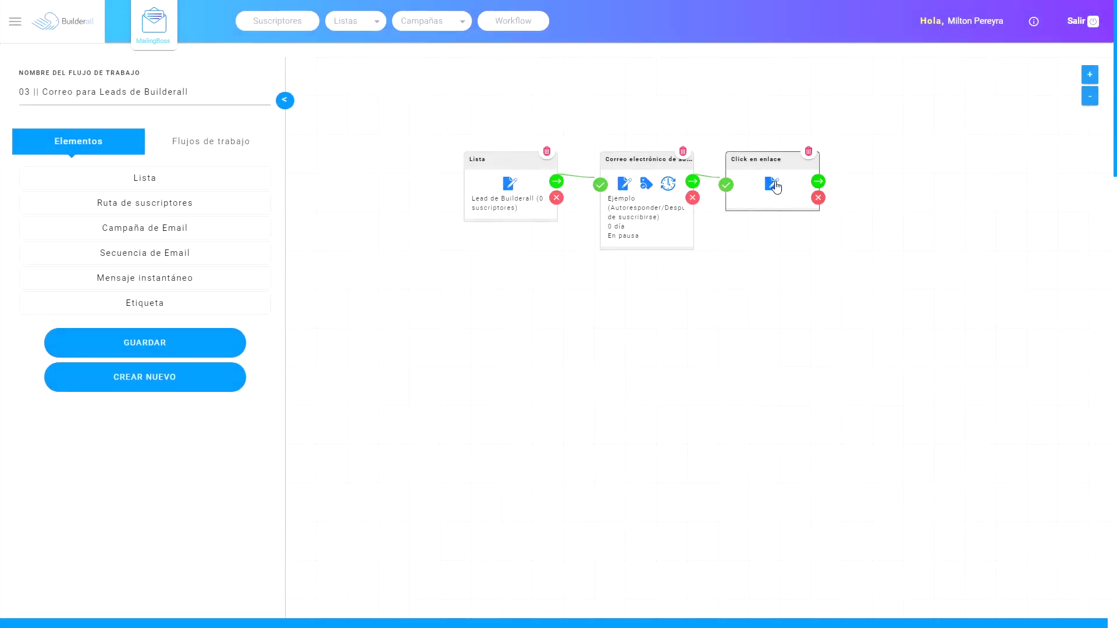
- Add an Insertar el valor de la etiqueta action after Click en enlace with the new tag HIZO_CLICK_EN_CORREO_1
click(817, 183)
click(886, 236)
click(485, 111)
text(HIZO_CLICK_ENM)
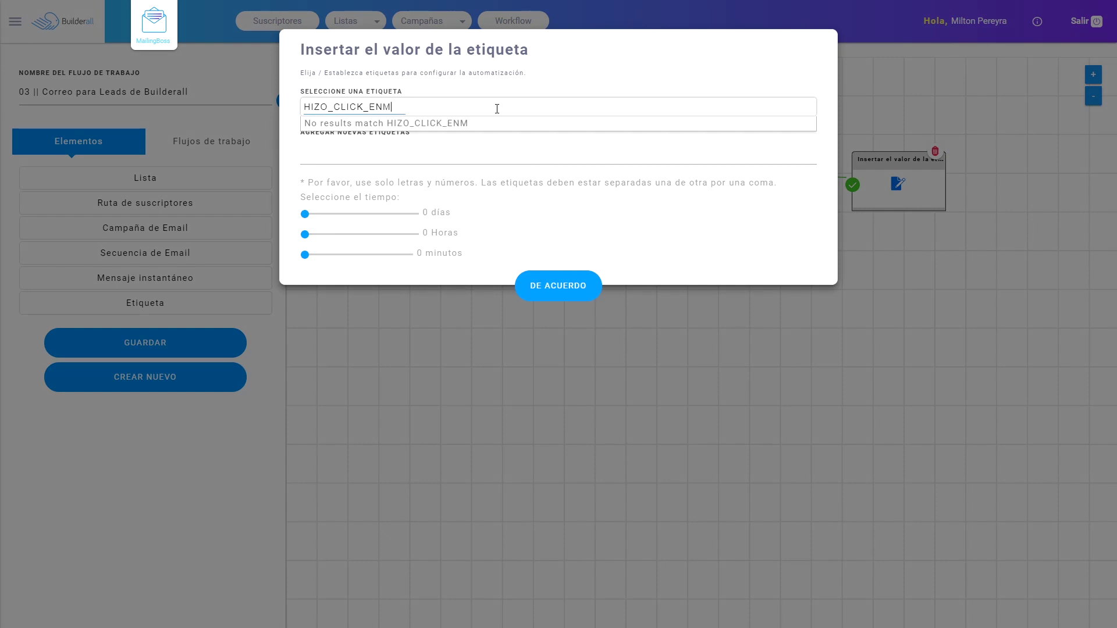
text(CORREO_1)
click(403, 161)
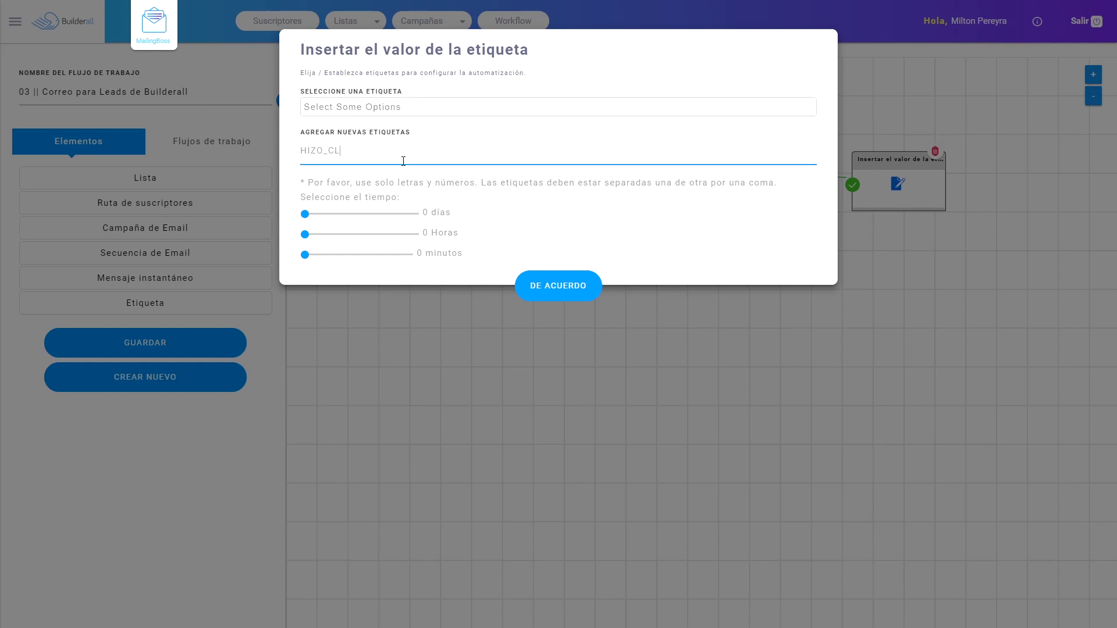
text(HIZO_CLICK_EN_CORREO_1)
click(558, 286)
- Save the workflow "03 || Correo para Leads de Builderall"
drag(873, 262, 806, 274)
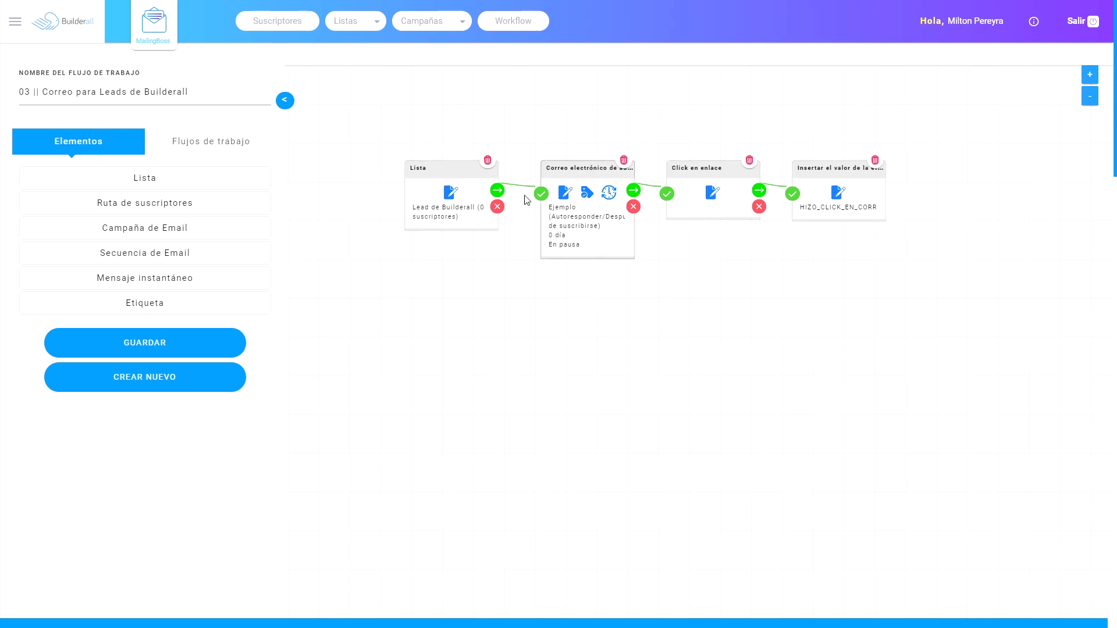
click(194, 342)
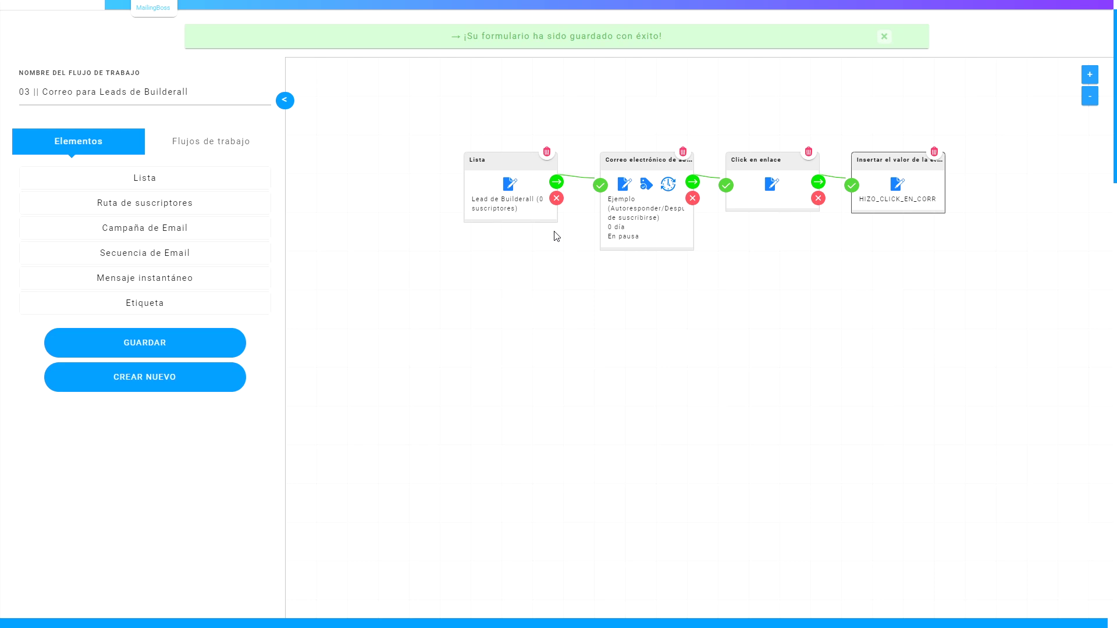
- Open the saved workflows 01 and 02 in turn to review their element chains
click(192, 141)
click(185, 189)
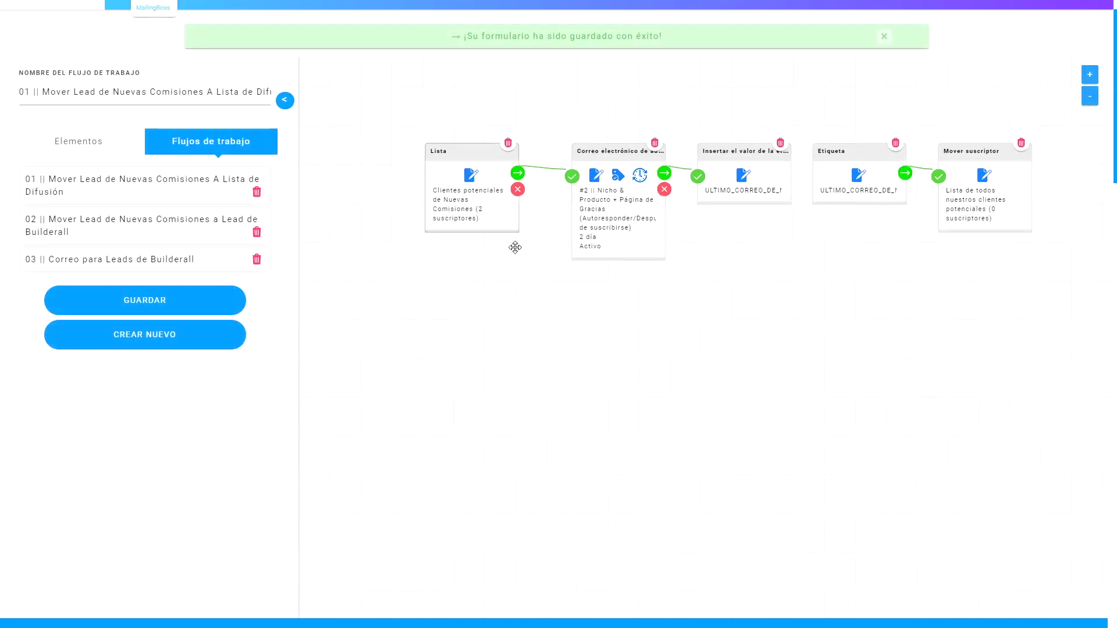
click(140, 226)
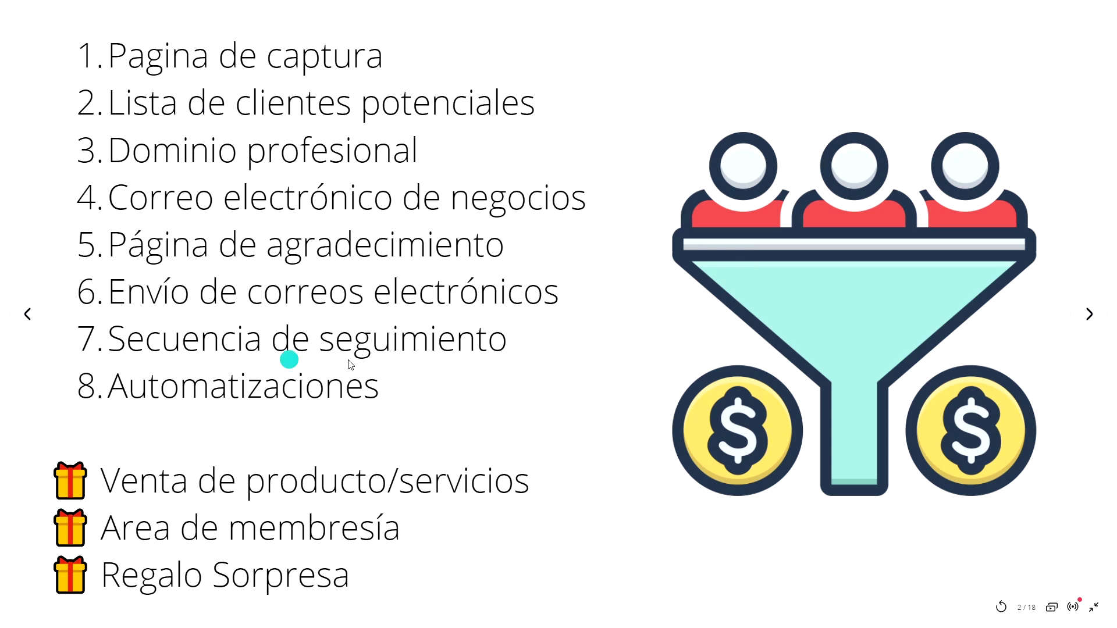
click(536, 320)
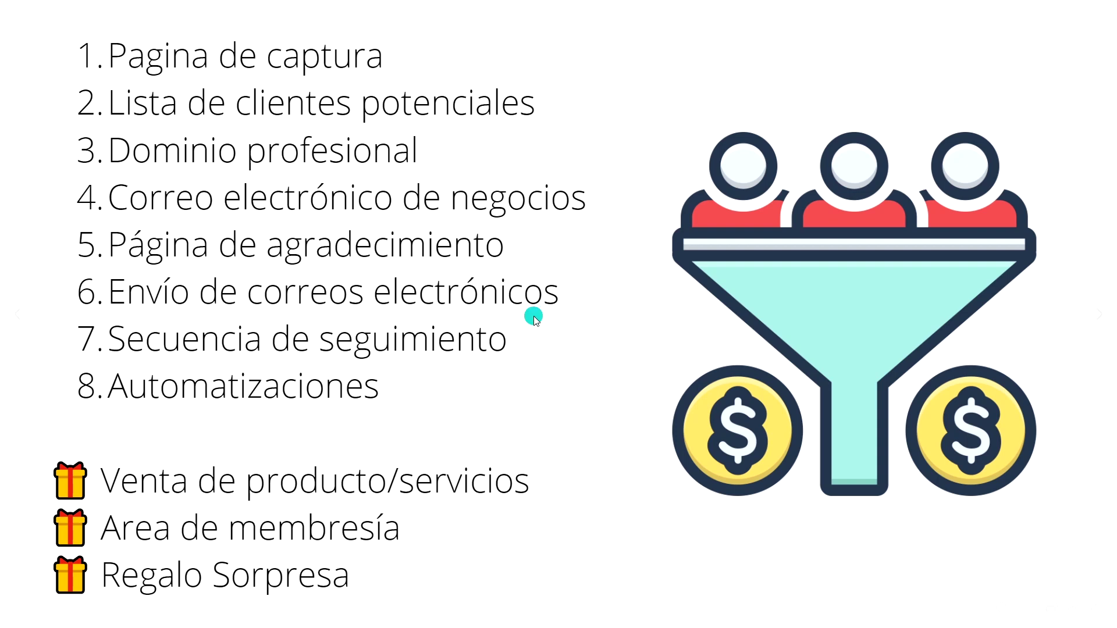
click(613, 171)
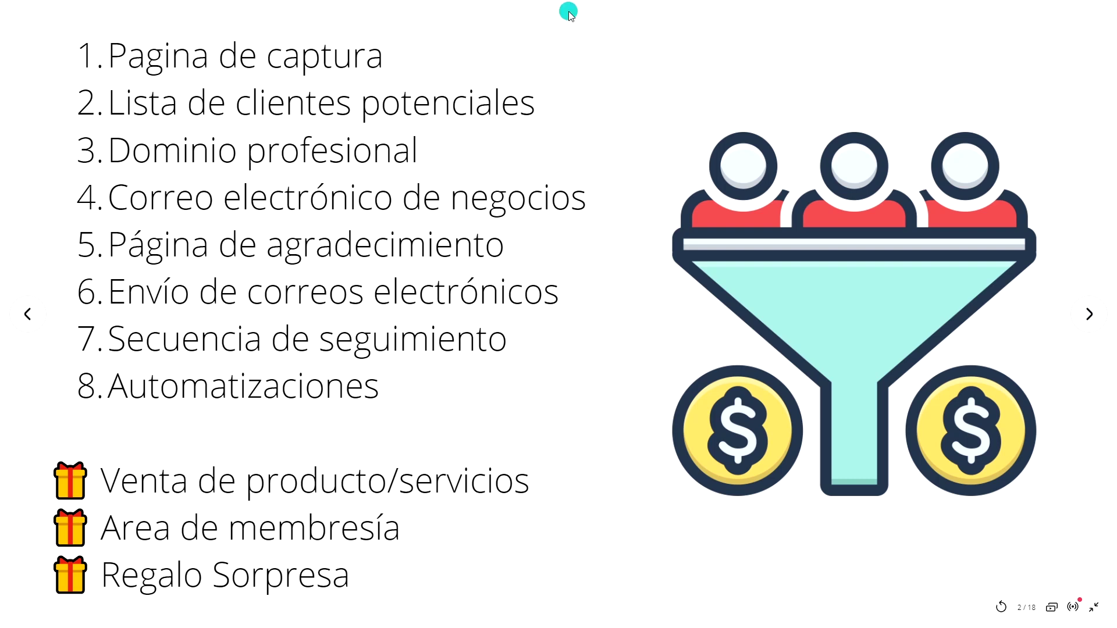